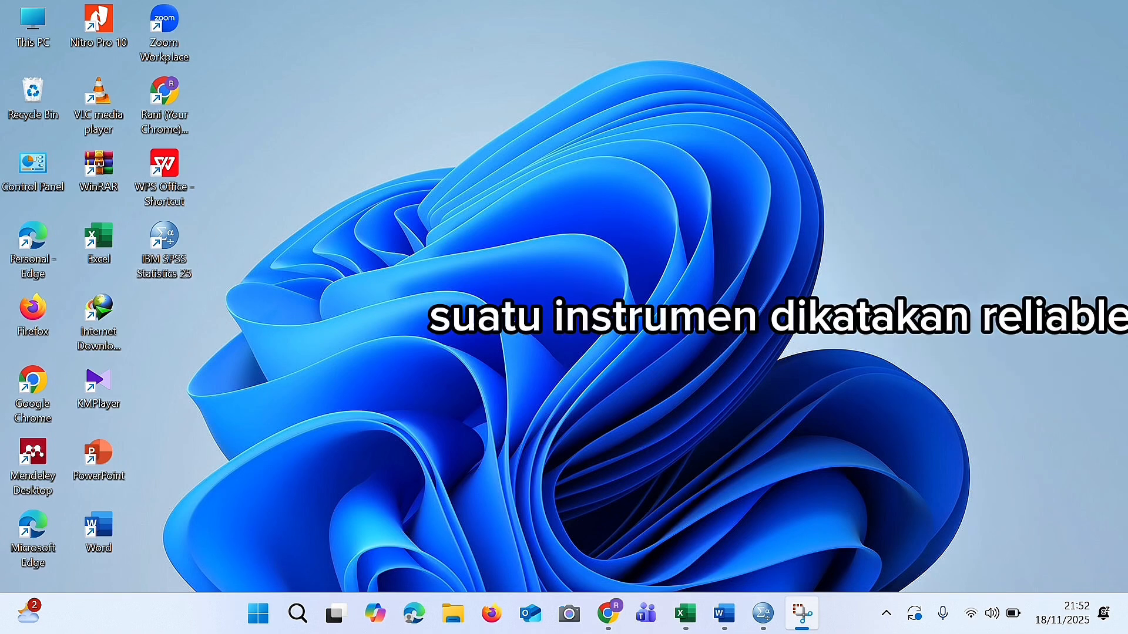
Copy the P1 to P12 answer scores and totals of all 30 respondents, cells B3:N32.
mouse_move(699, 626)
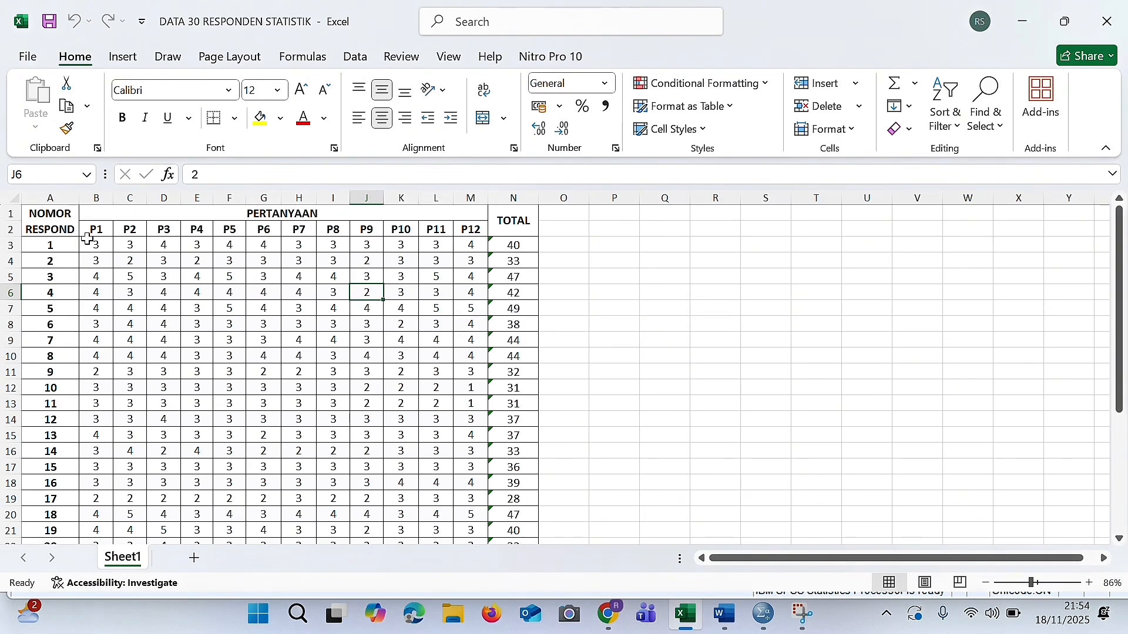
mouse_move(89, 240)
mouse_down()
mouse_move(473, 342)
mouse_move(512, 374)
mouse_move(493, 570)
mouse_move(531, 501)
mouse_up()
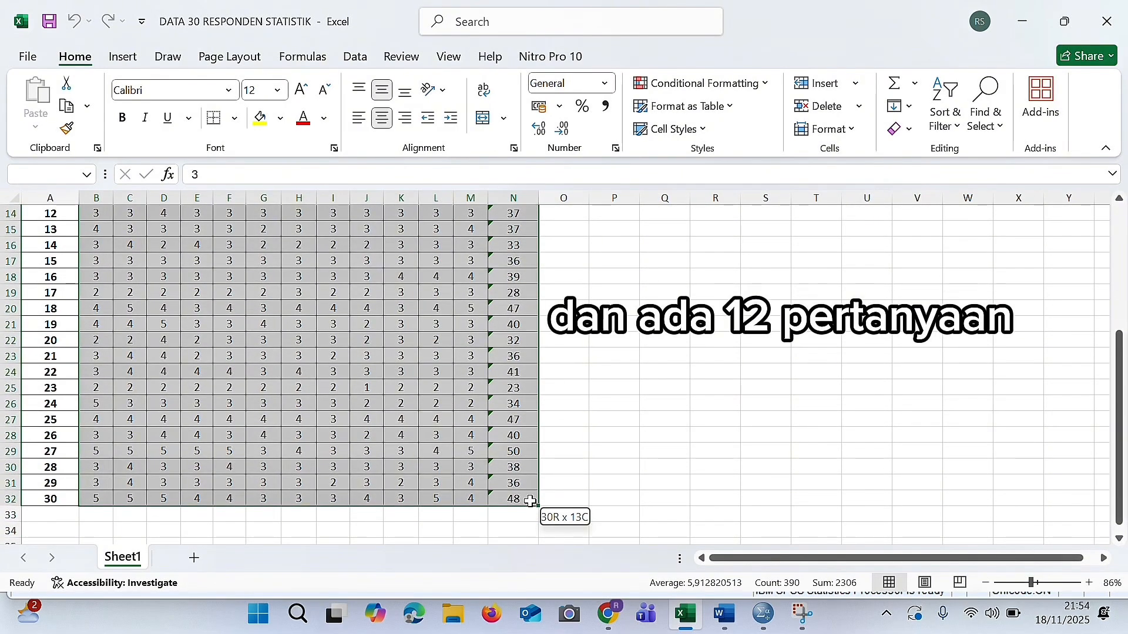
drag(531, 502, 531, 502)
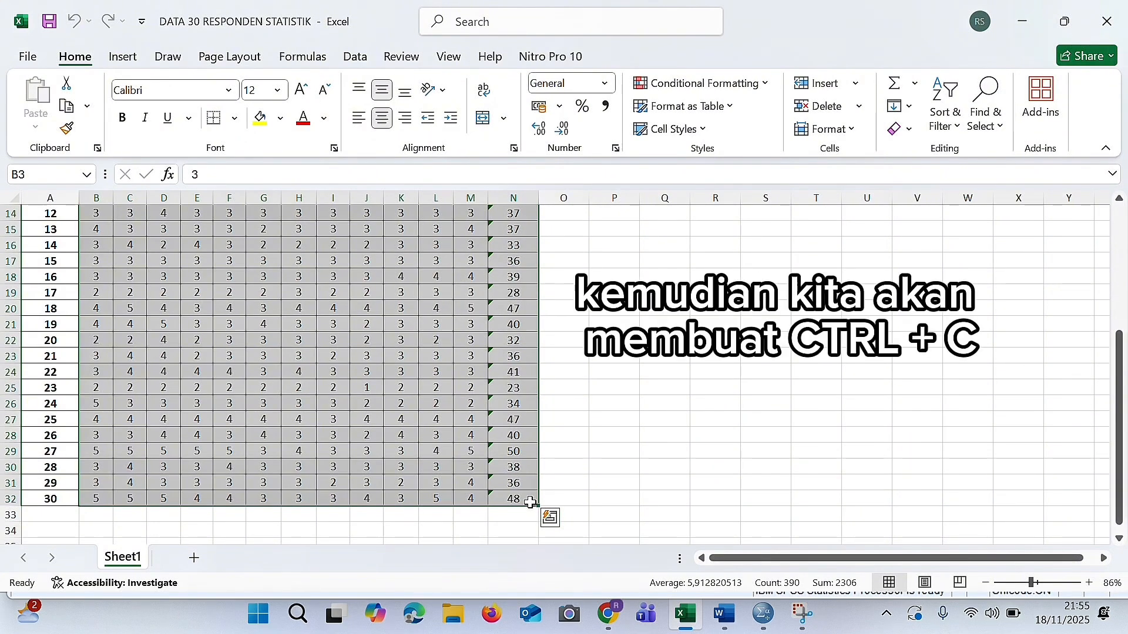
key(ctrl+a)
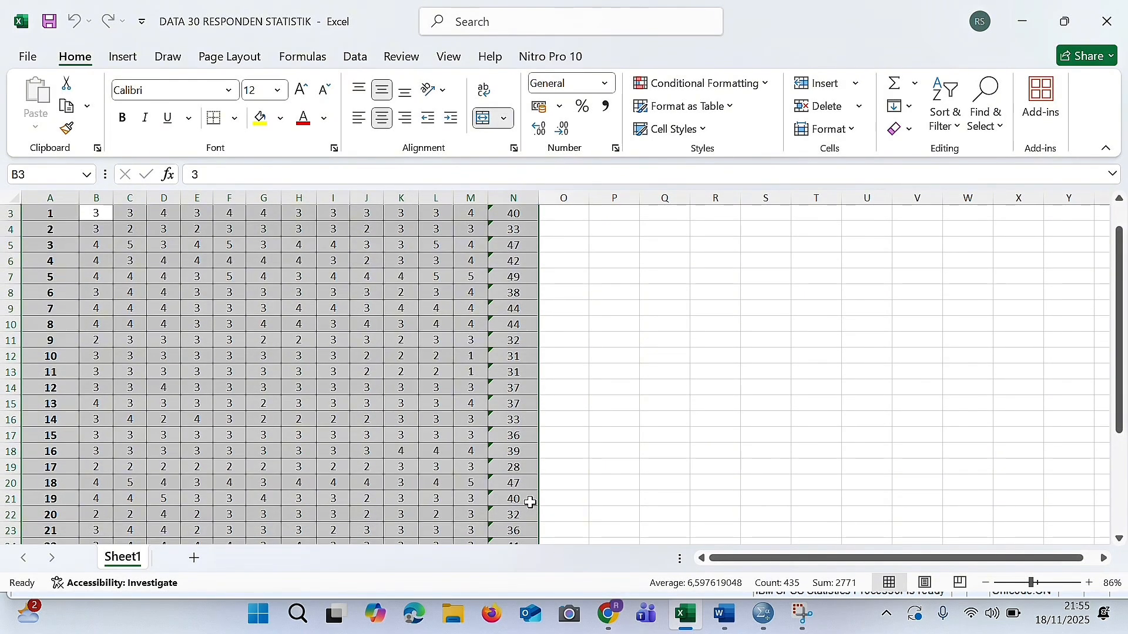
key(ctrl+c)
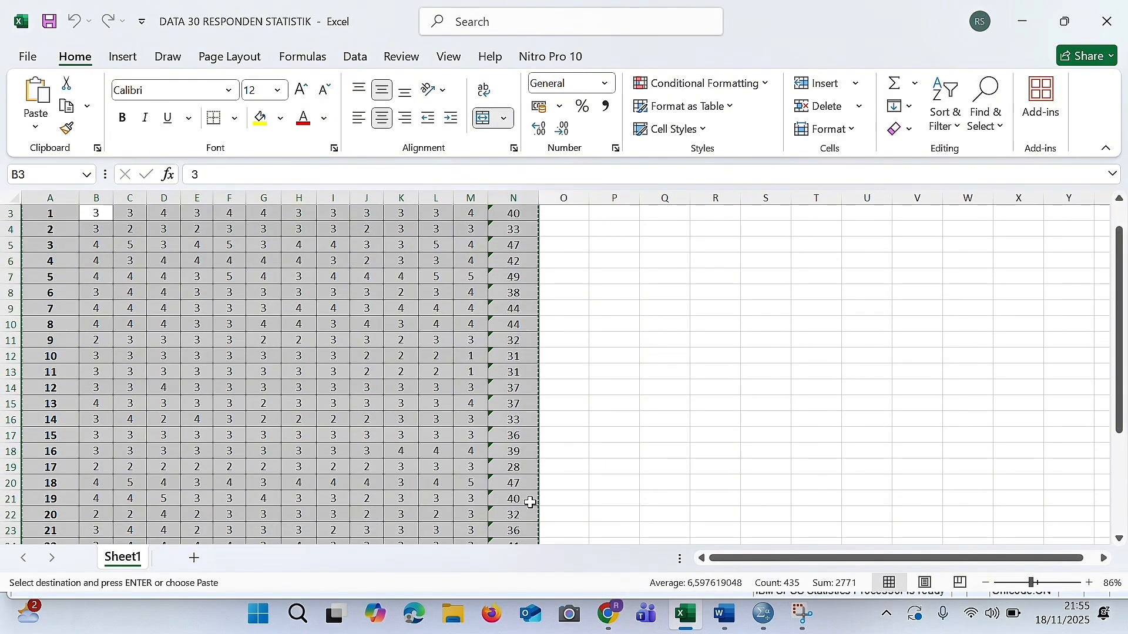
click(408, 406)
scroll(305, 212, up, 1)
Switch to SPSS and paste the copied scores into the empty dataset, starting at row 1 of the first column.
click(763, 614)
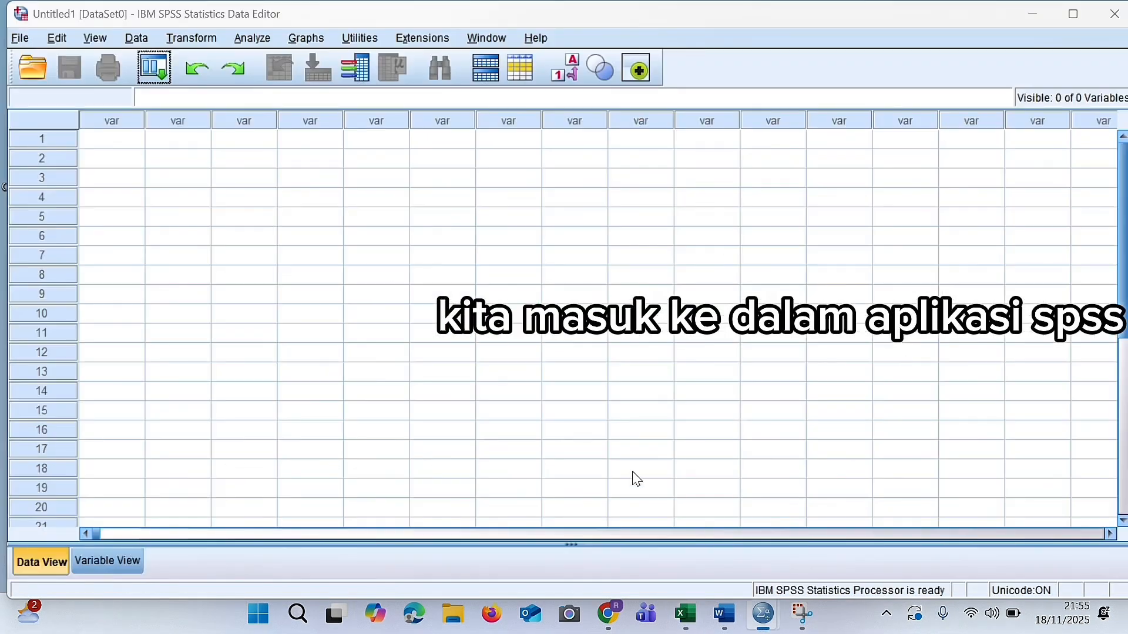
click(125, 145)
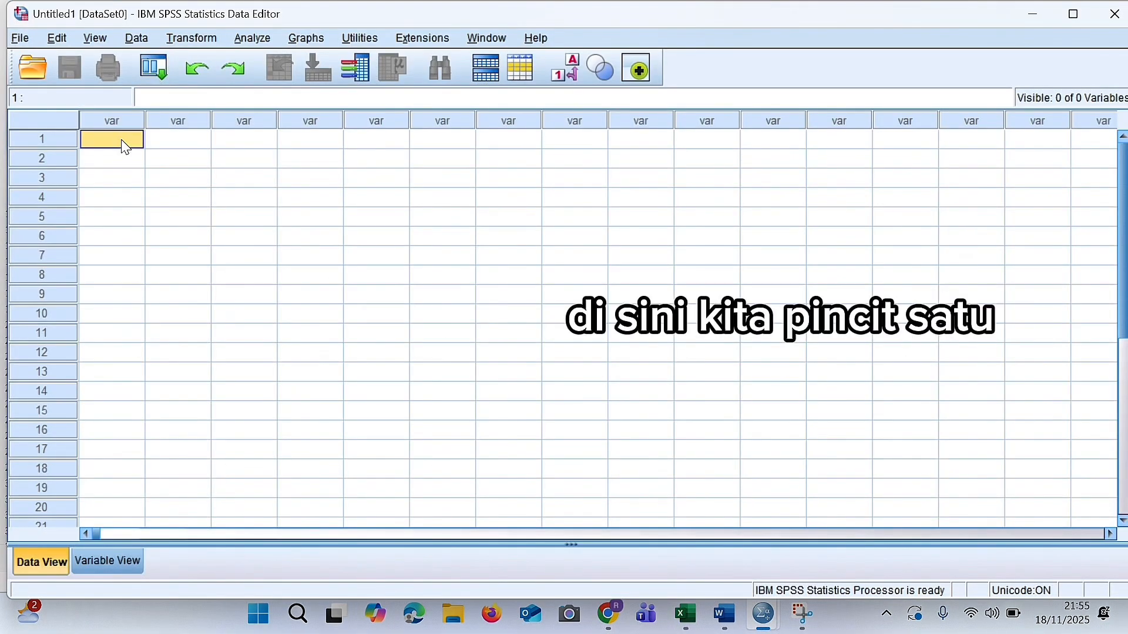
key(ctrl+v)
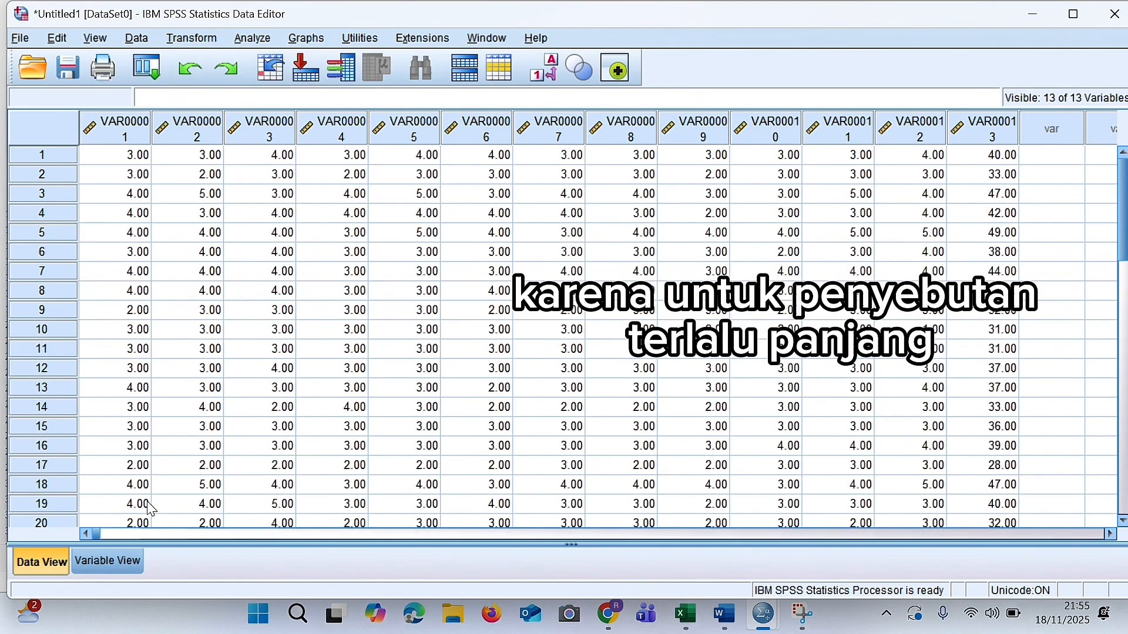
Replace every "VAR0000" with "P" in the variables' Name column.
click(114, 561)
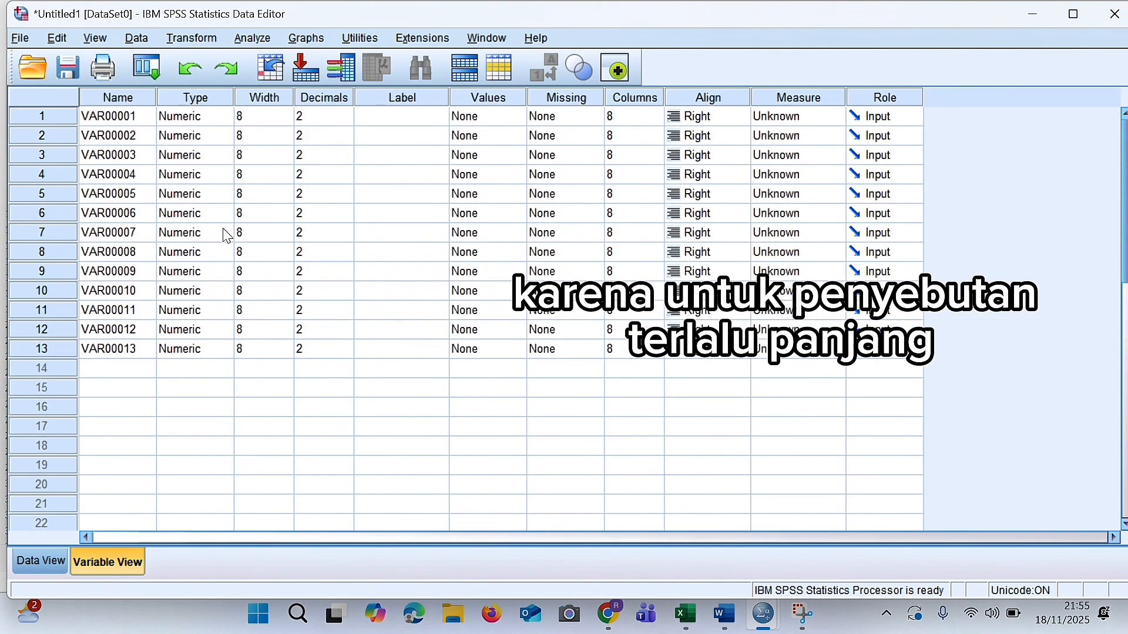
click(131, 116)
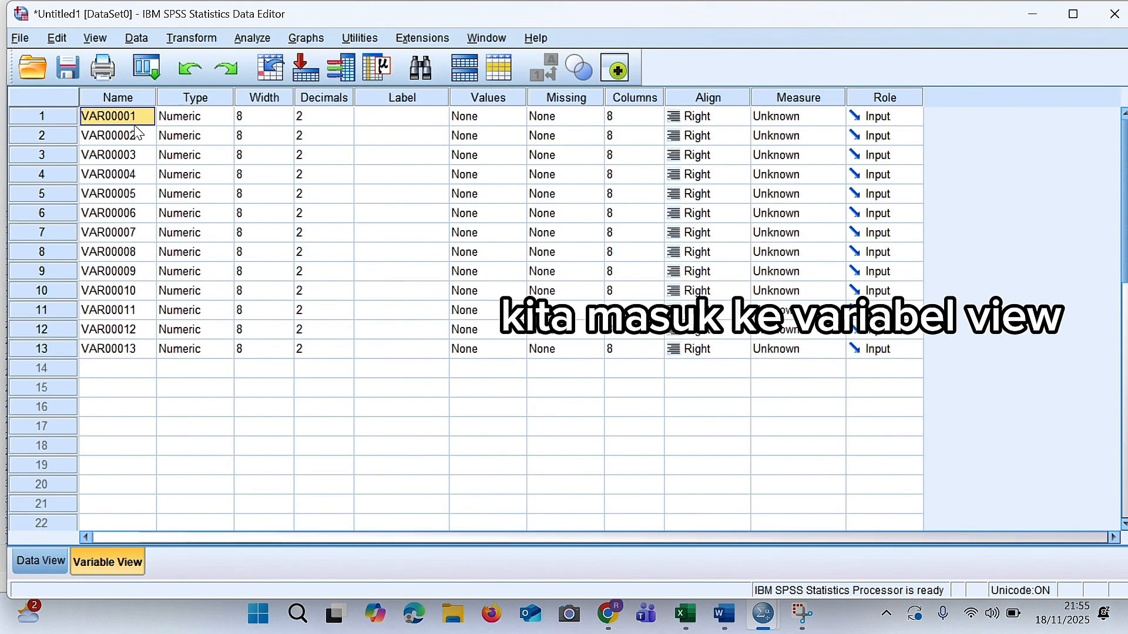
click(139, 99)
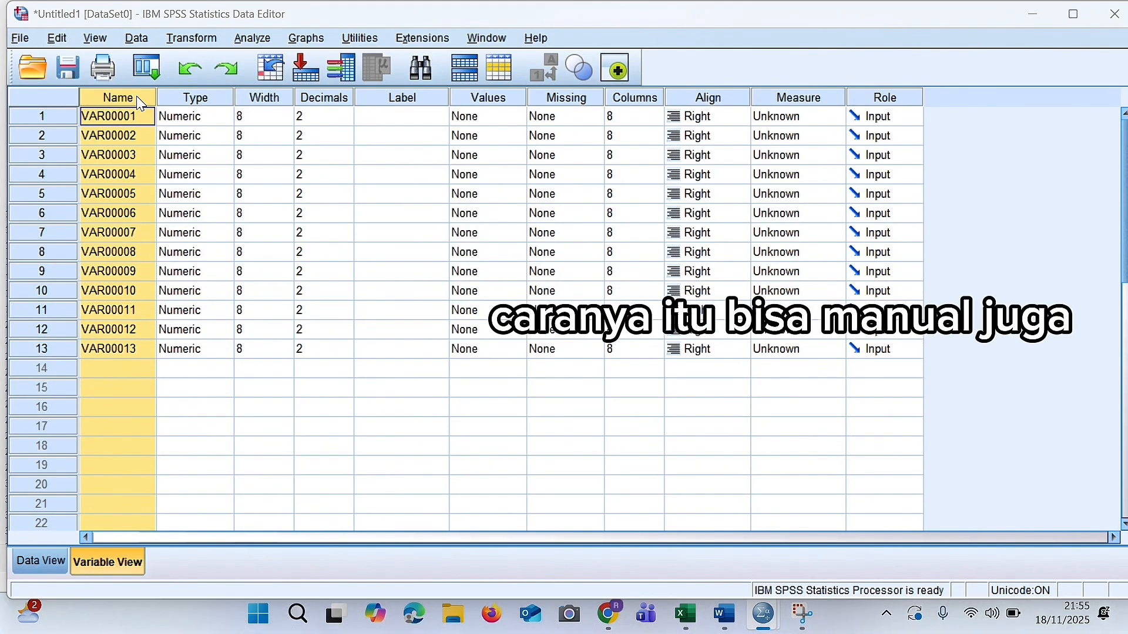
key(ctrl+f)
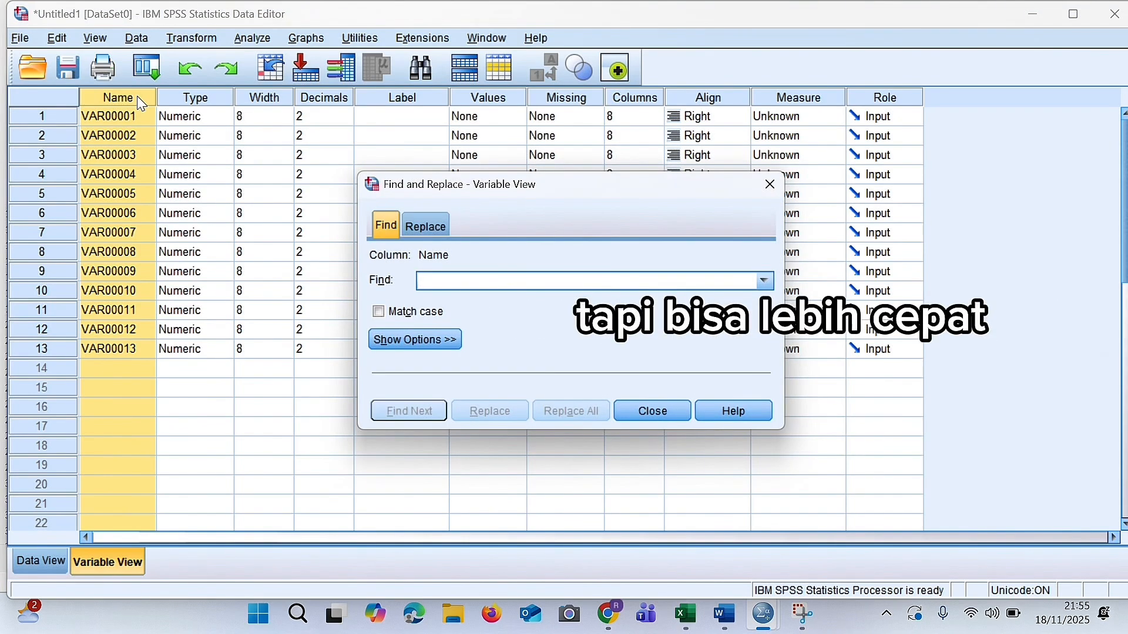
click(427, 225)
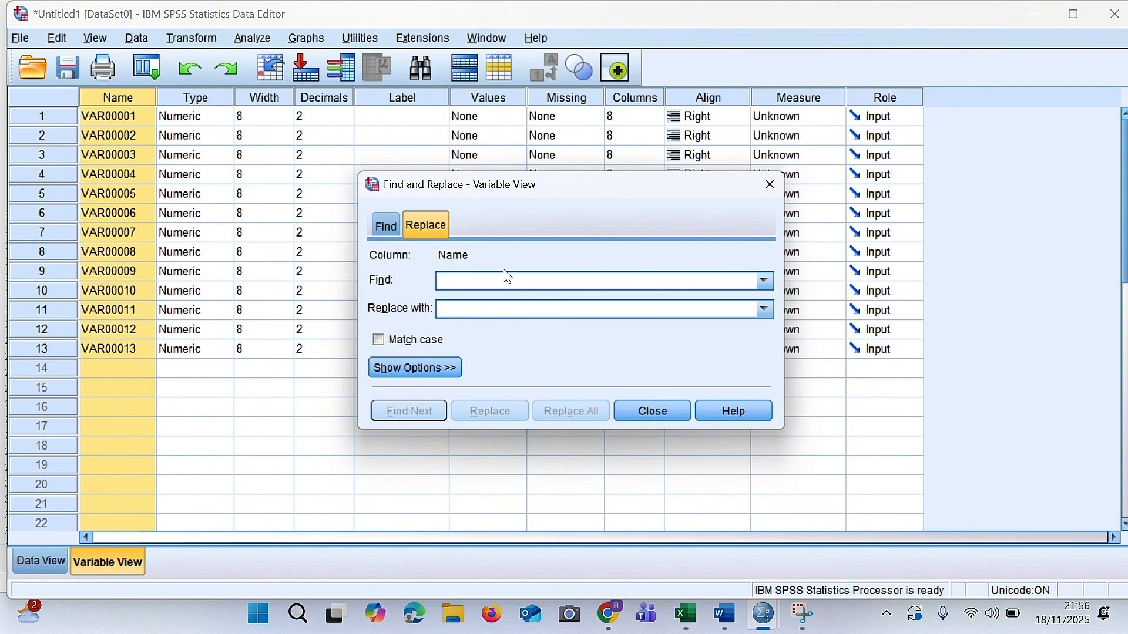
text(VA)
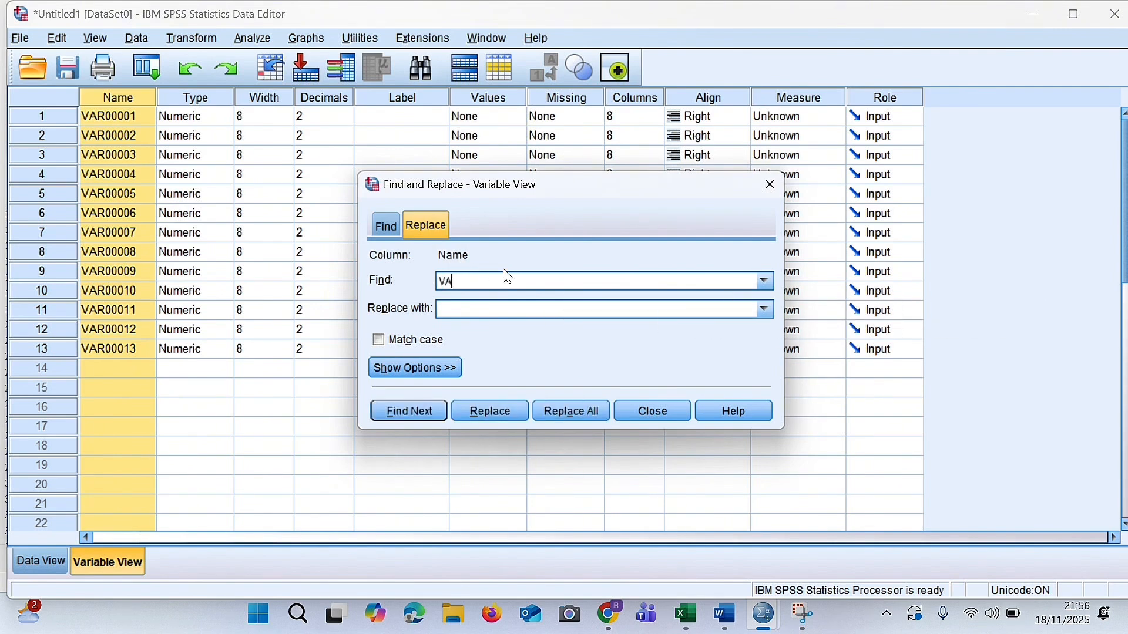
text(R000)
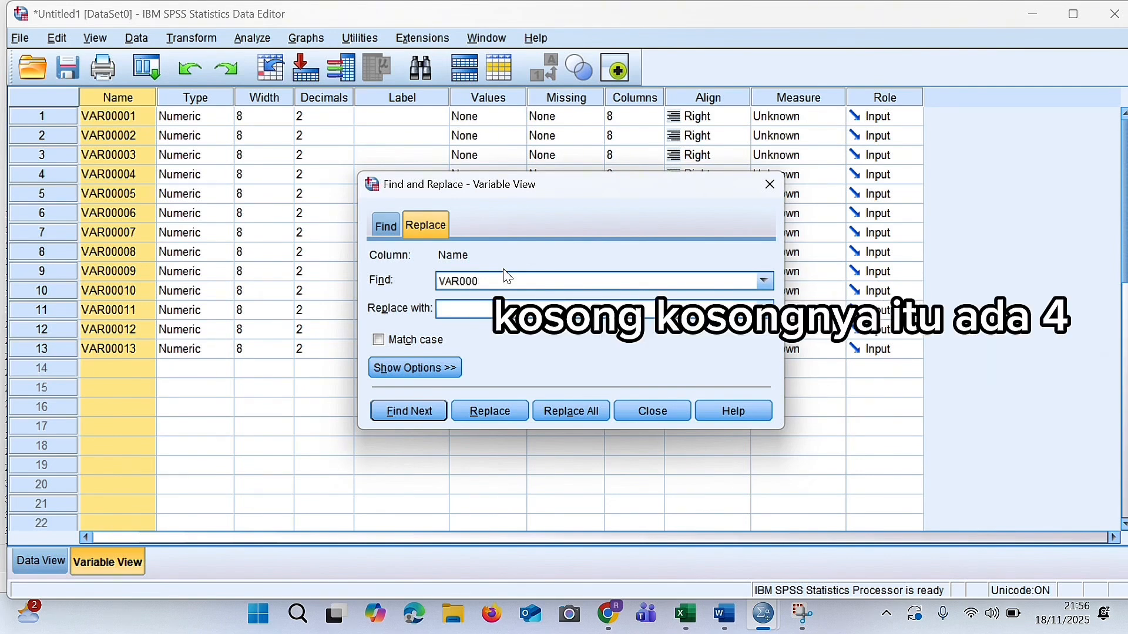
text(0)
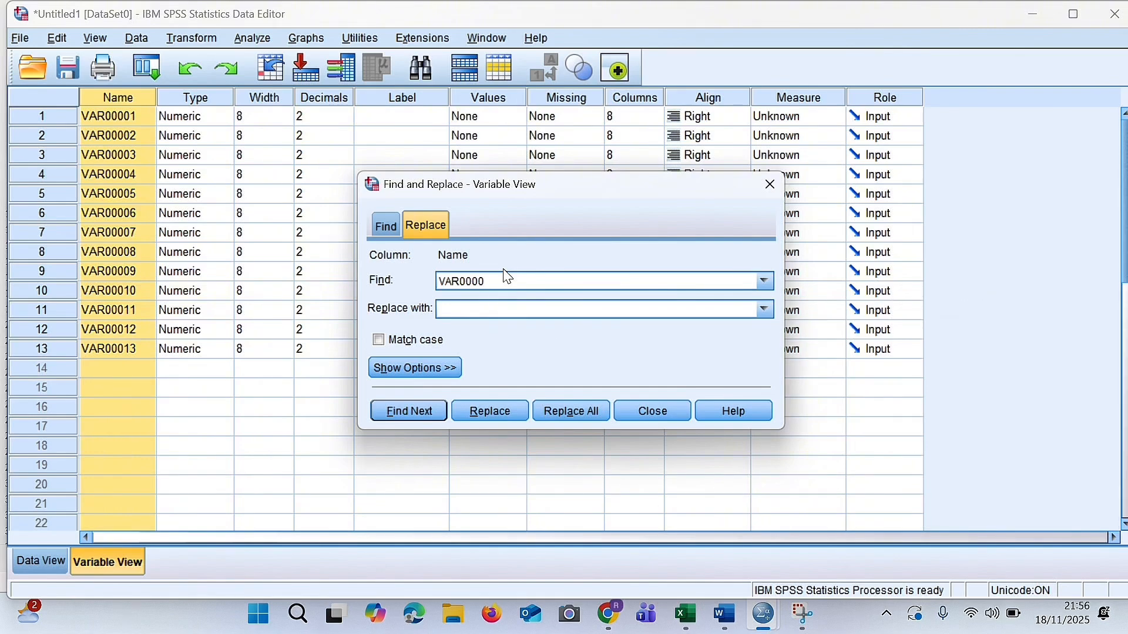
click(453, 310)
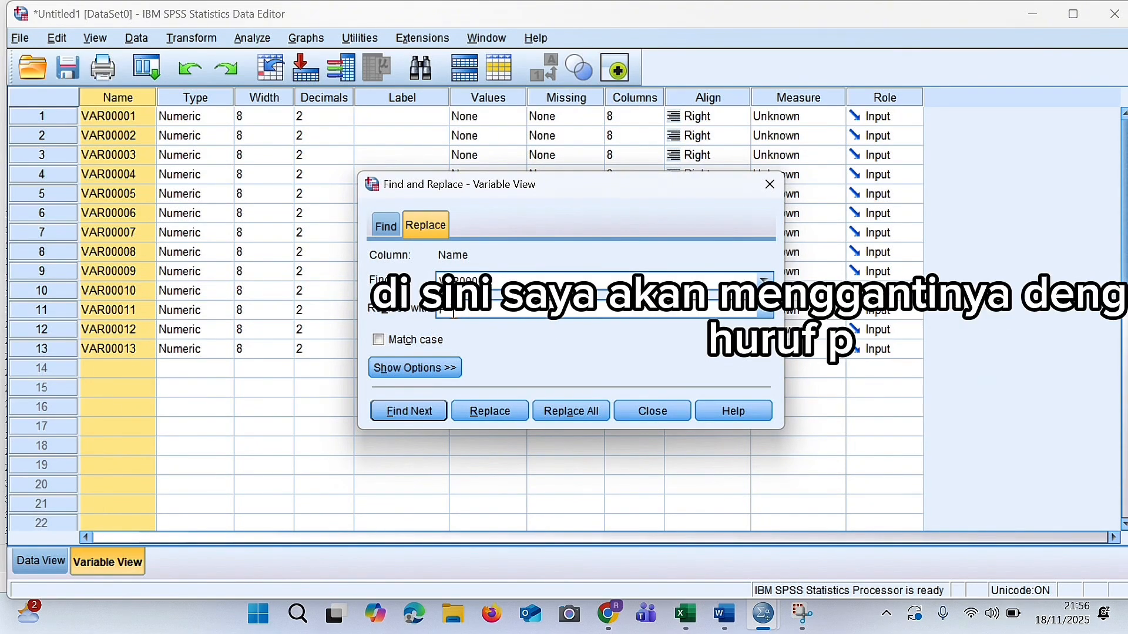
click(574, 412)
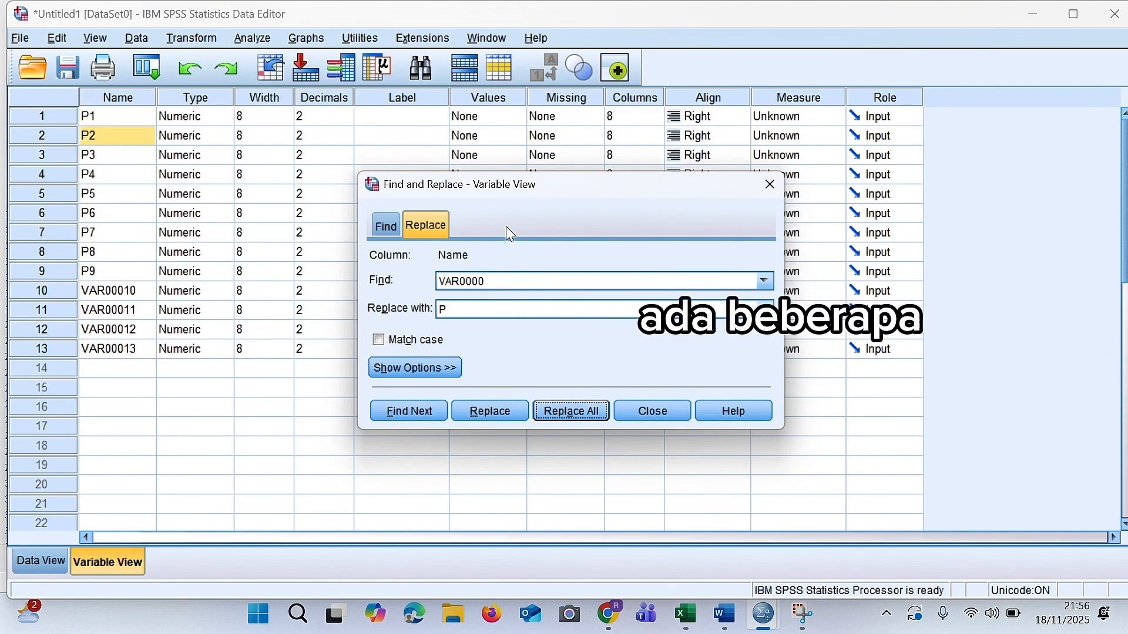
Replace every remaining "VAR000" with "P" in the variable names and close Find and Replace.
click(508, 283)
key(BackSpace)
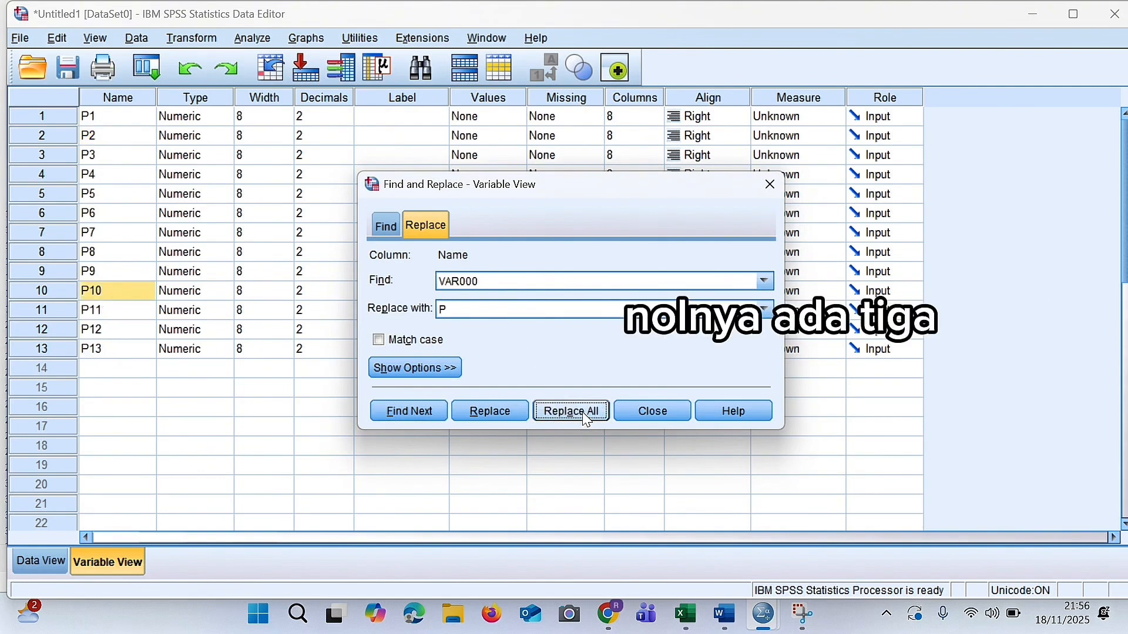
click(649, 409)
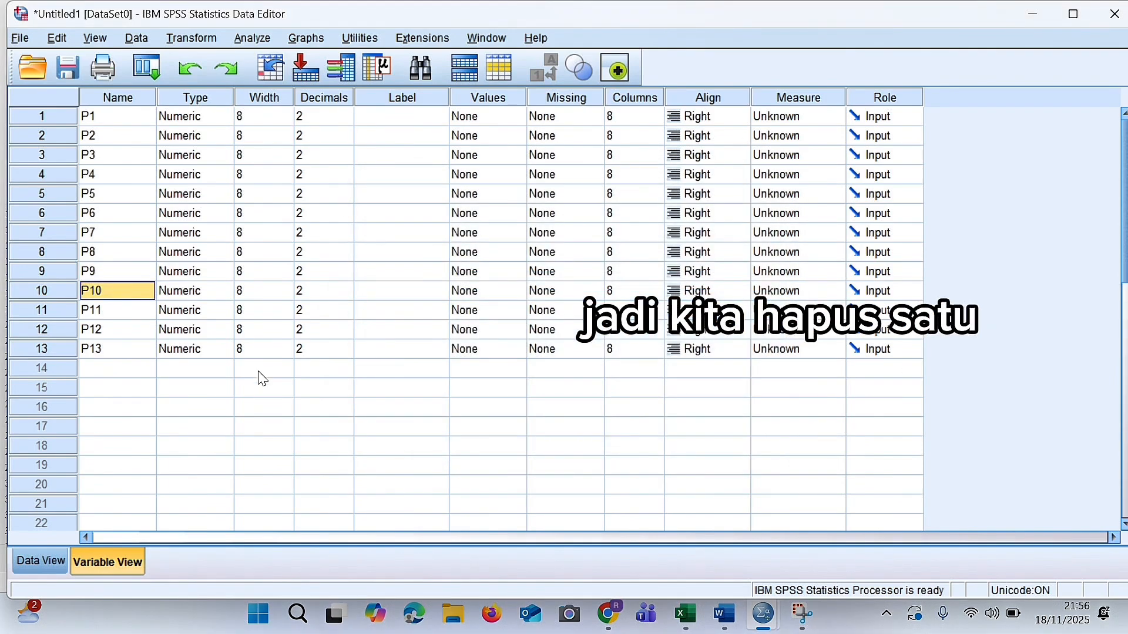
Rename the thirteenth variable as TOTAL.
click(114, 352)
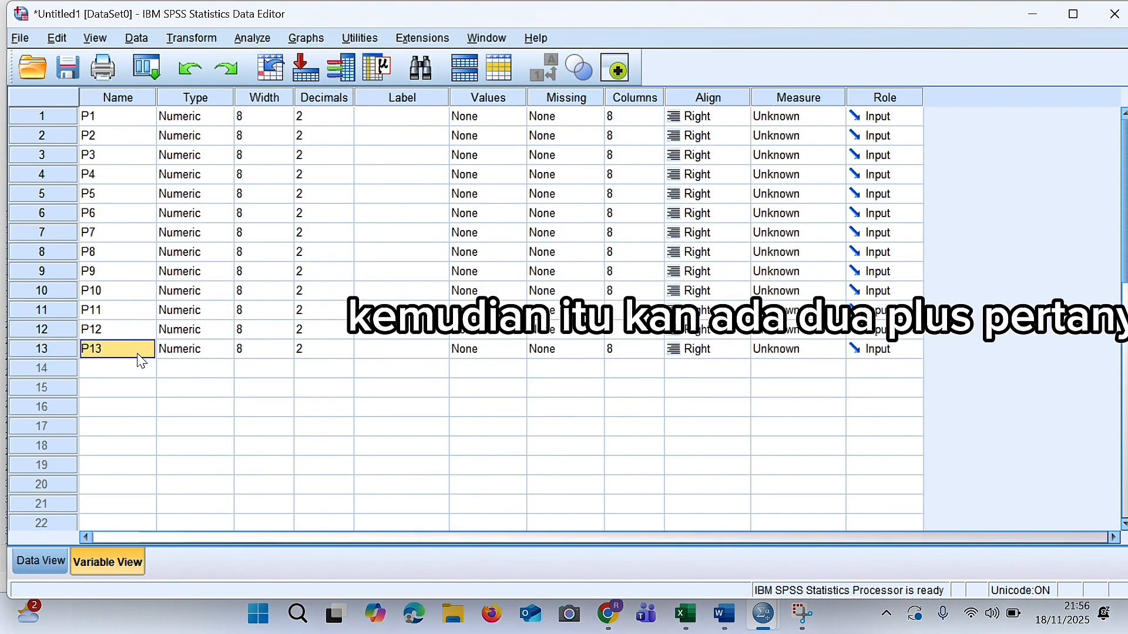
click(115, 351)
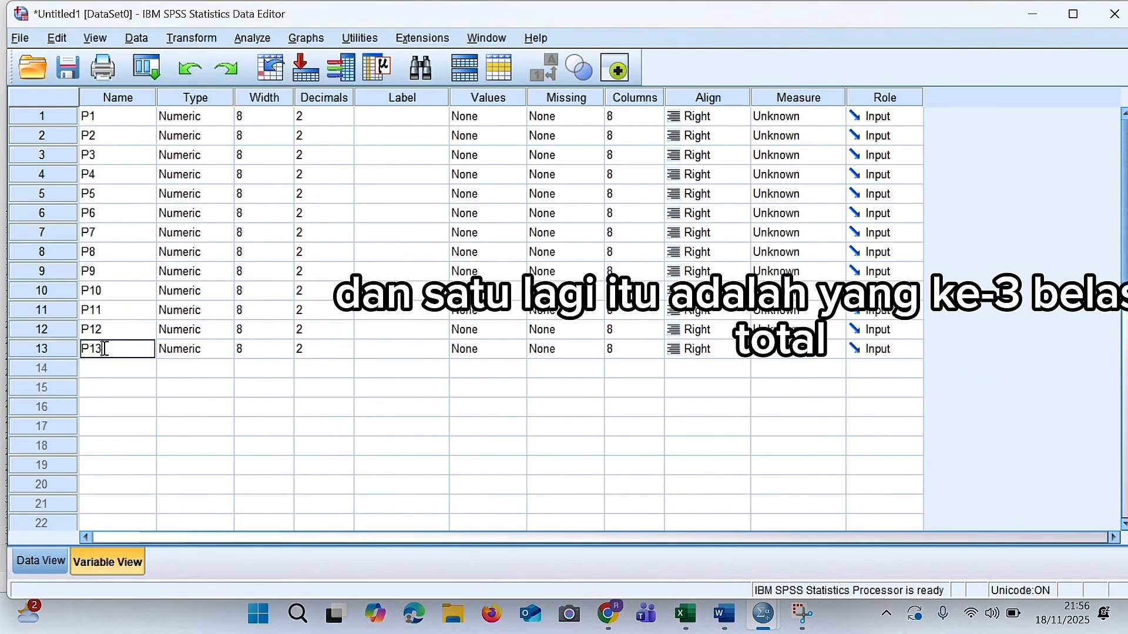
text(TOTAL)
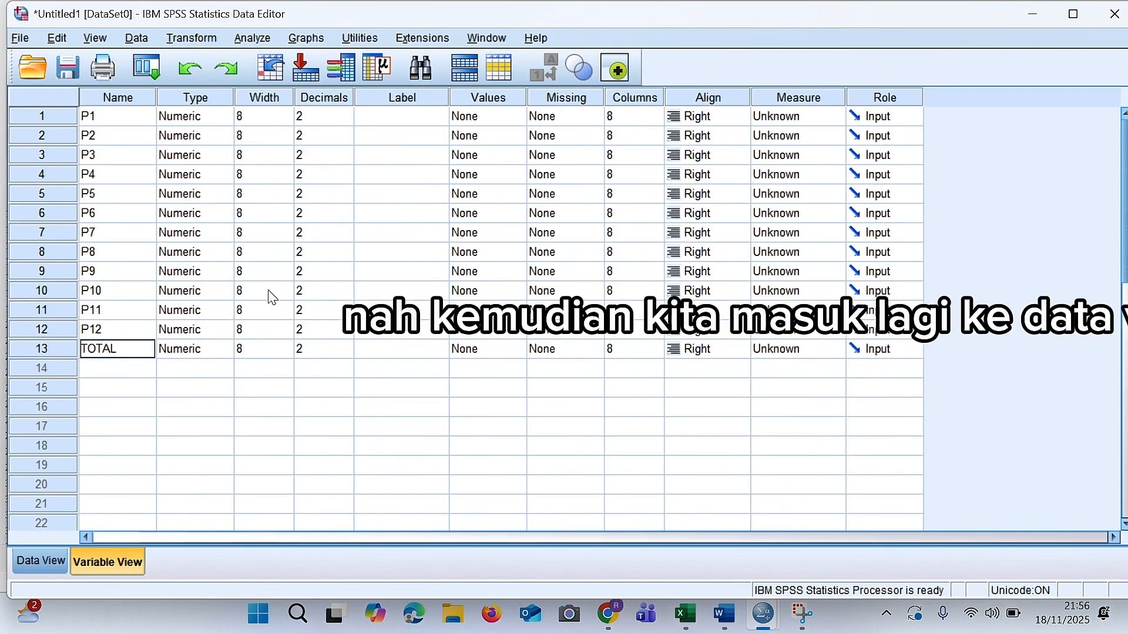
Run a Bivariate correlation on P1 to P12 and TOTAL with Pearson coefficients, a two-tailed test and significant correlations flagged.
click(57, 552)
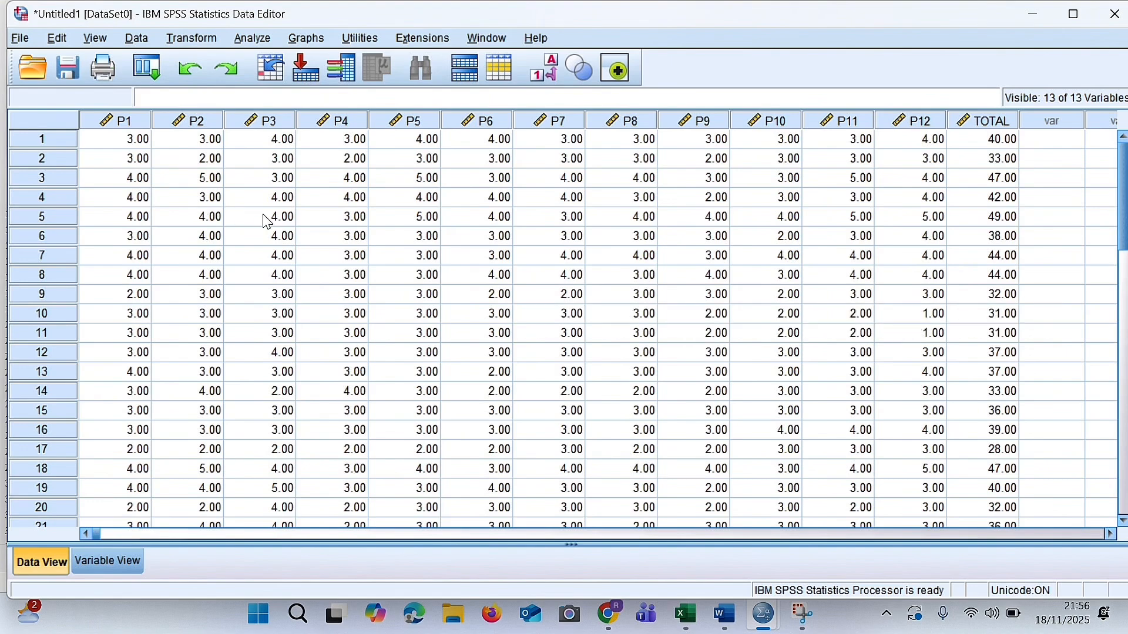
scroll(654, 185, down, 1)
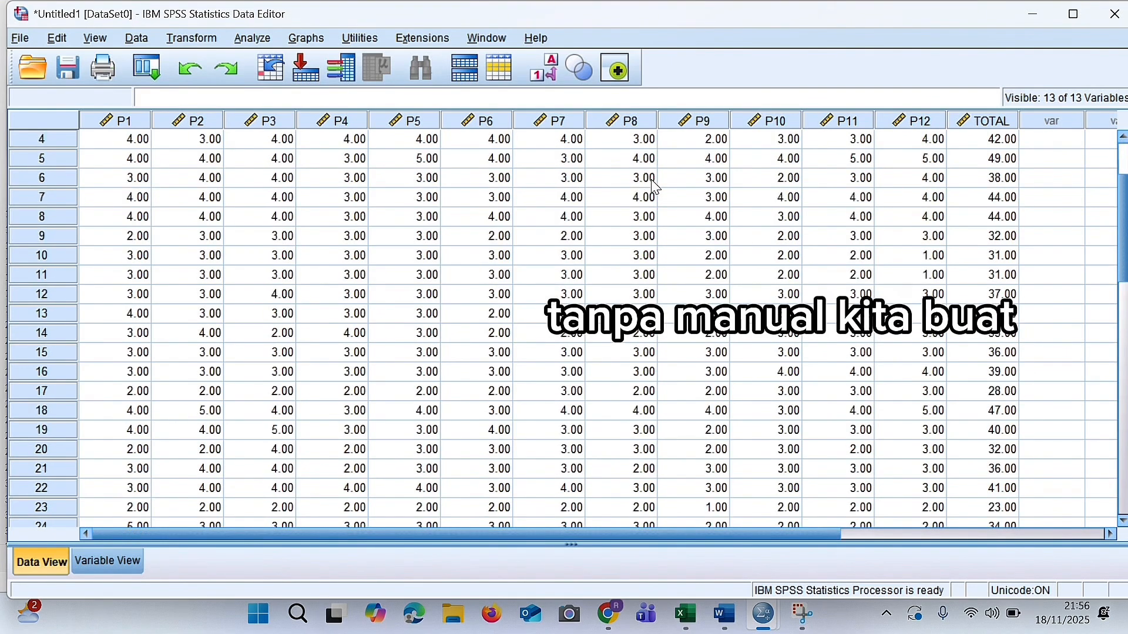
scroll(654, 185, up, 1)
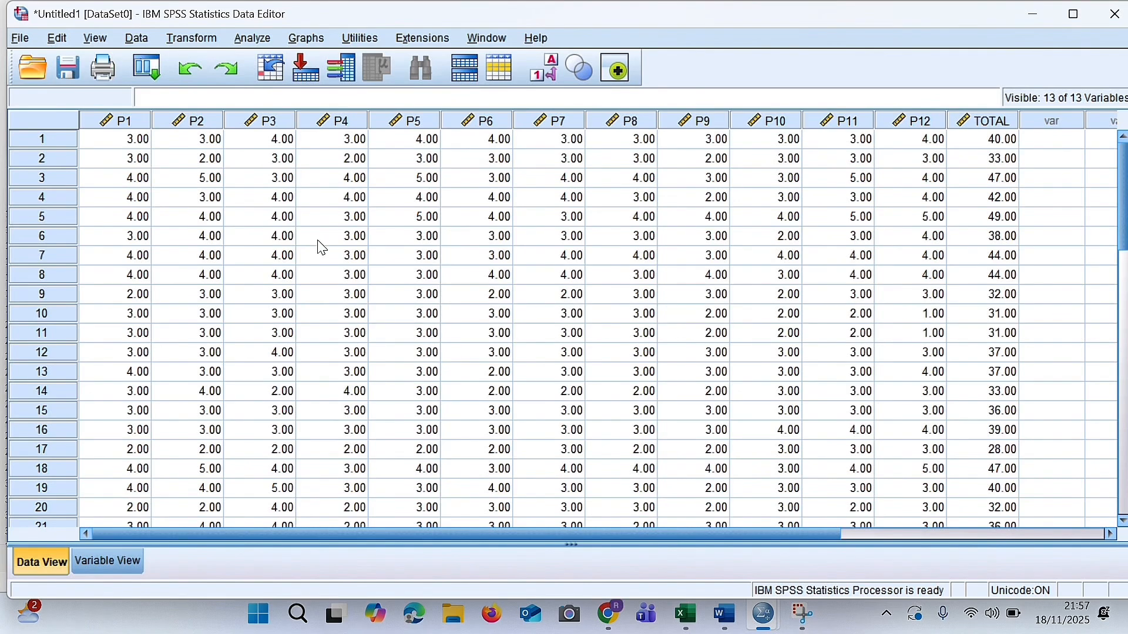
click(260, 37)
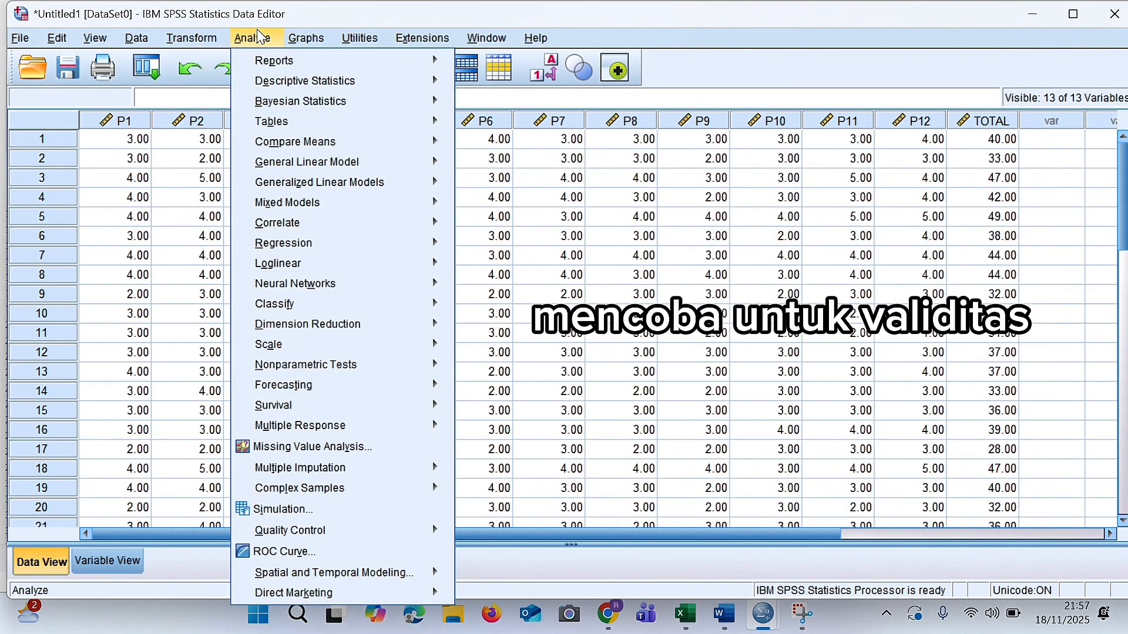
mouse_move(292, 229)
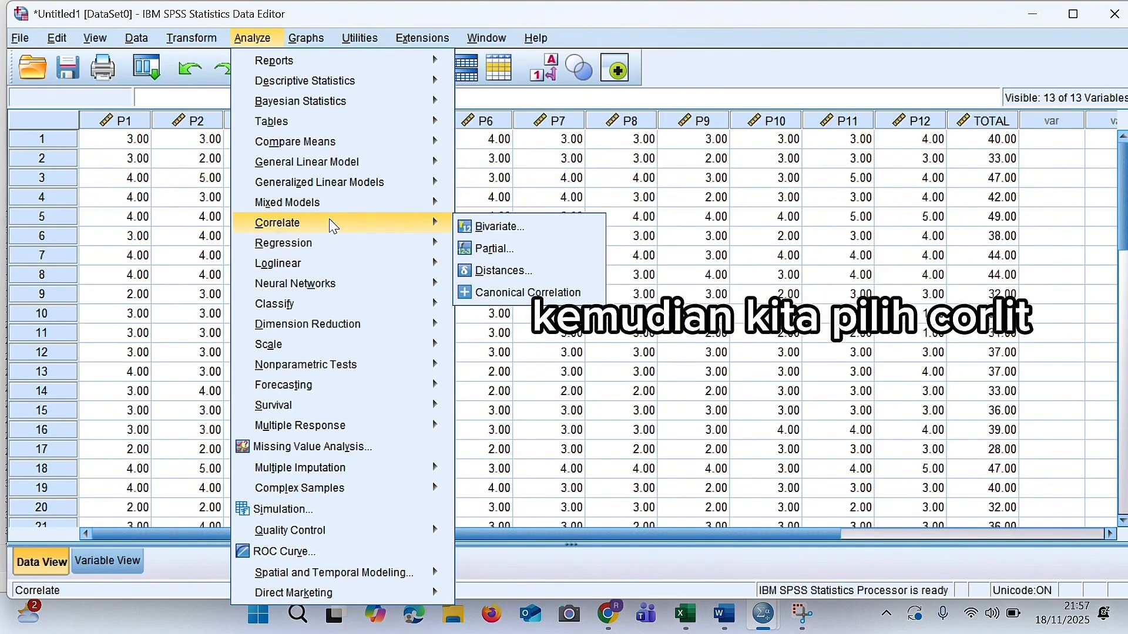
click(496, 223)
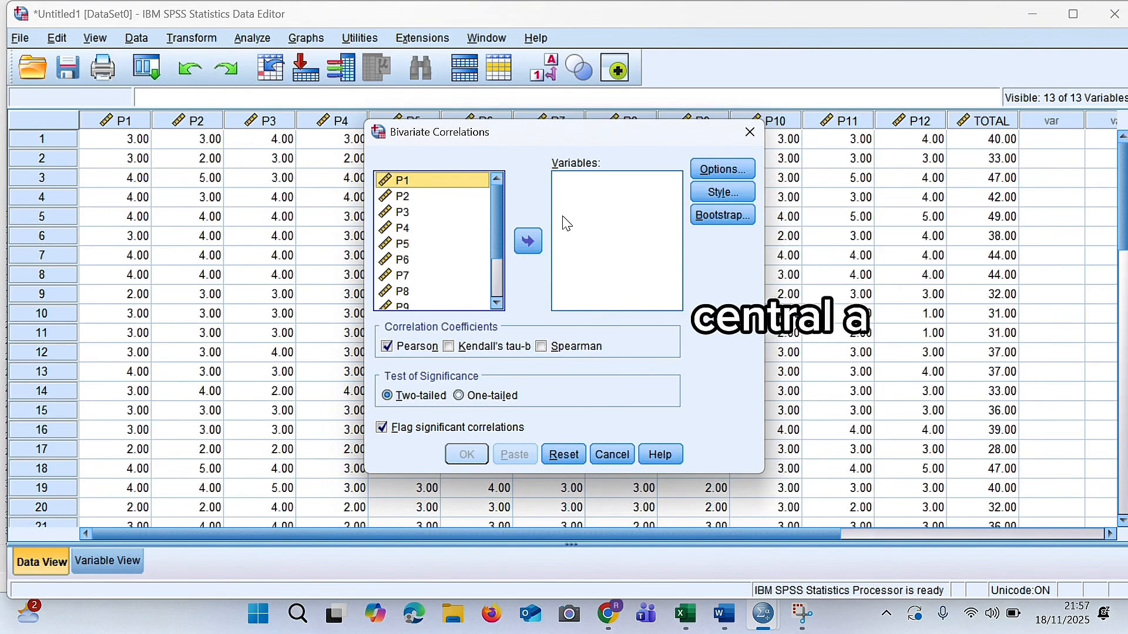
key(ctrl+a)
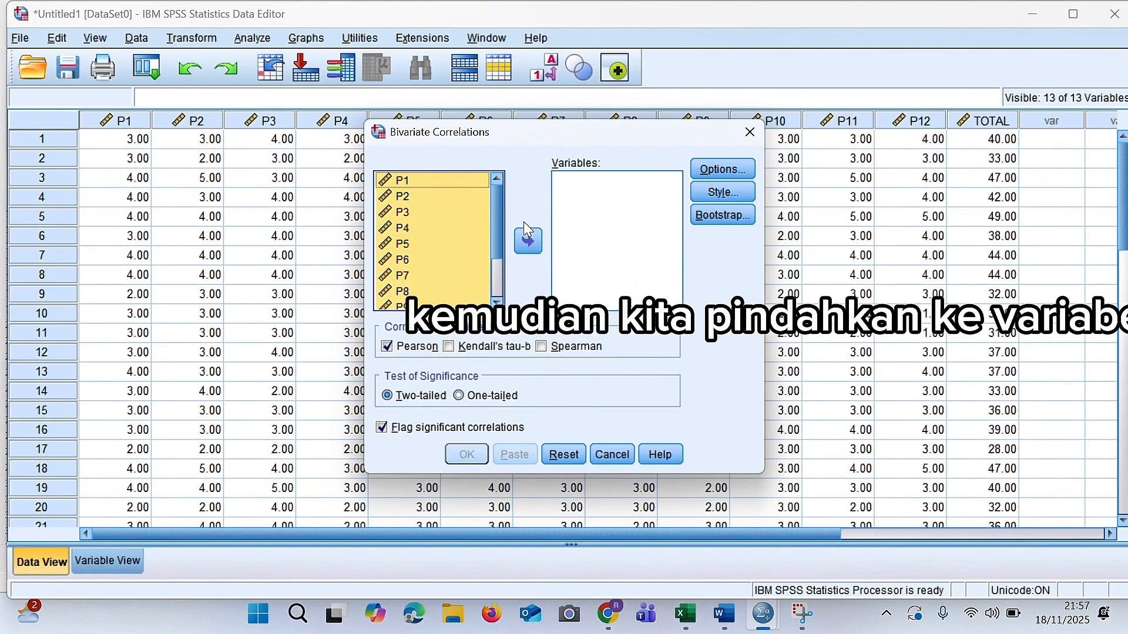
click(539, 254)
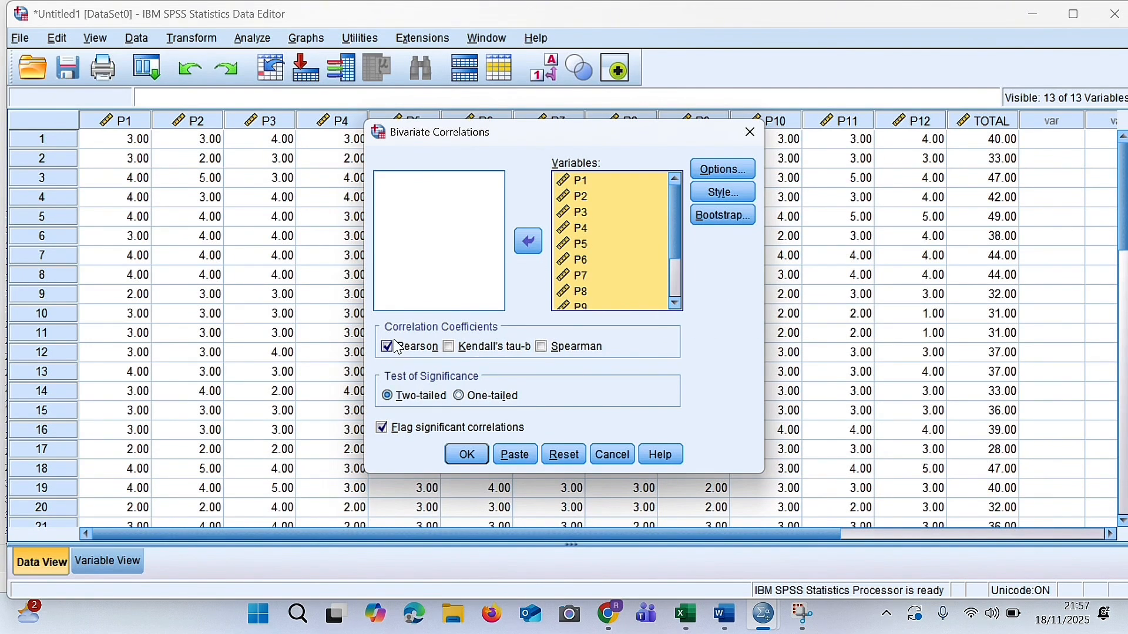
click(464, 455)
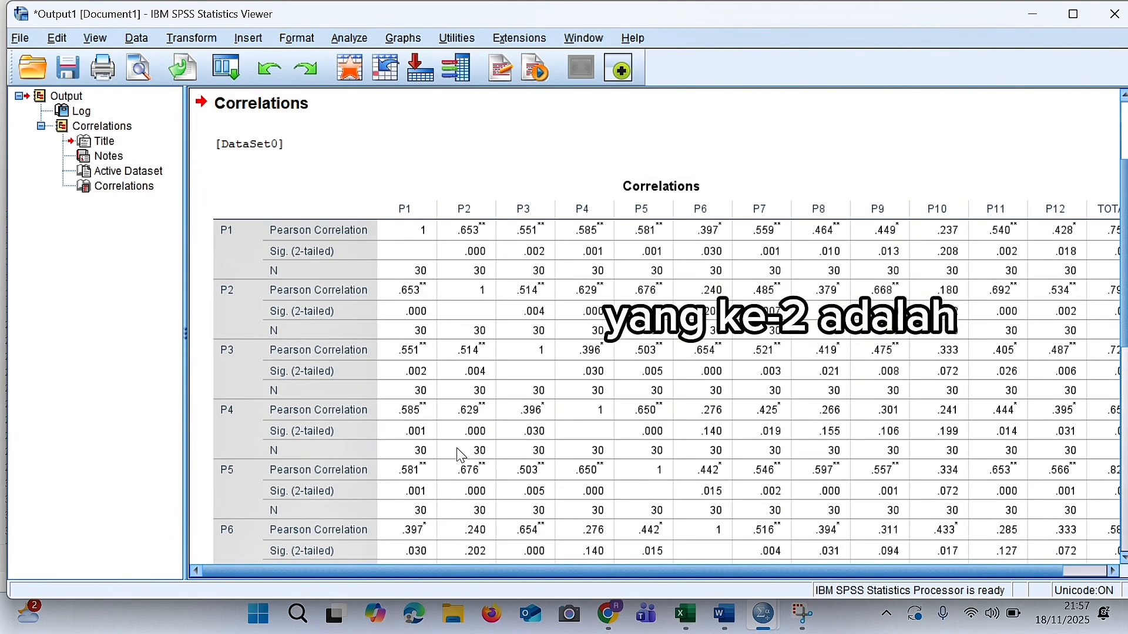
Examine the Pearson correlations of the items with TOTAL in the Correlations table.
click(462, 457)
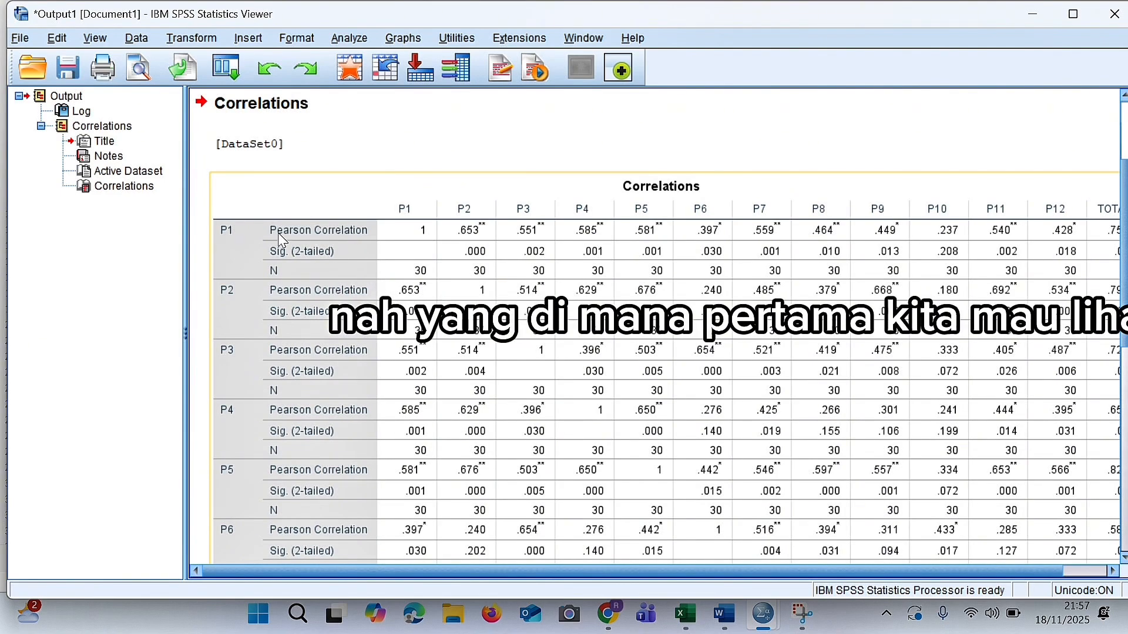
scroll(297, 276, down, 5)
scroll(298, 279, down, 3)
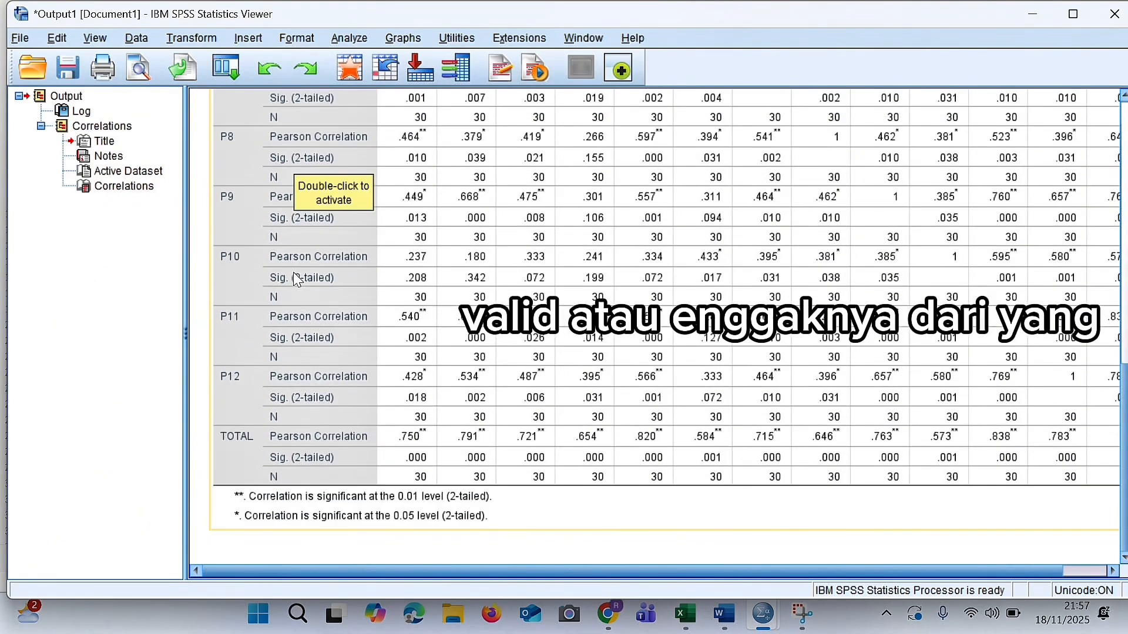
scroll(297, 279, up, 10)
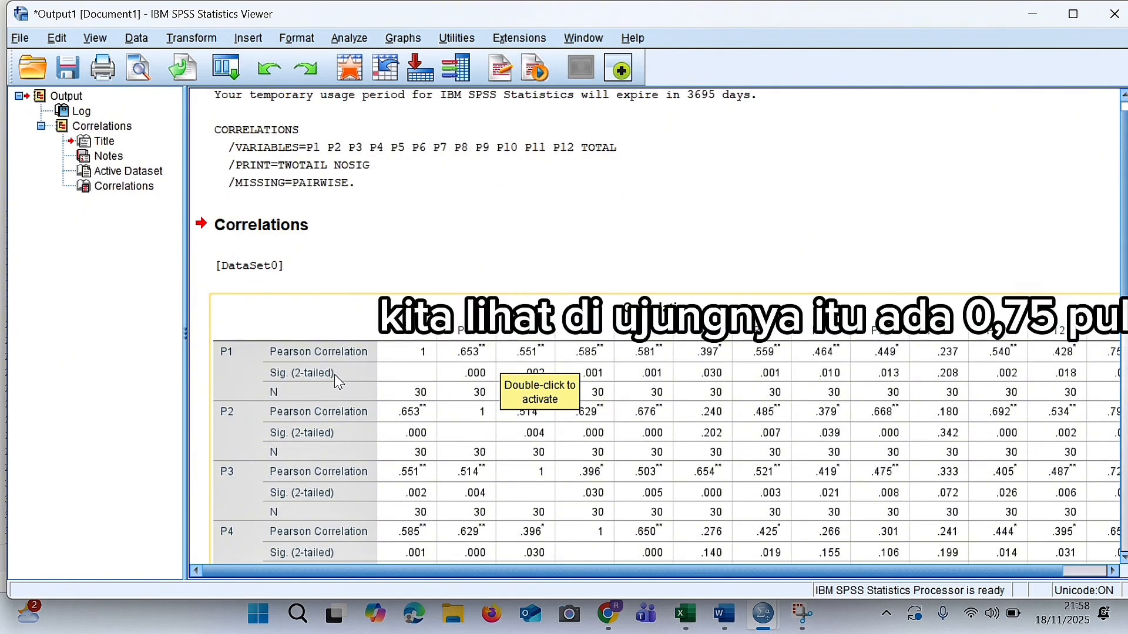
drag(959, 571, 1004, 568)
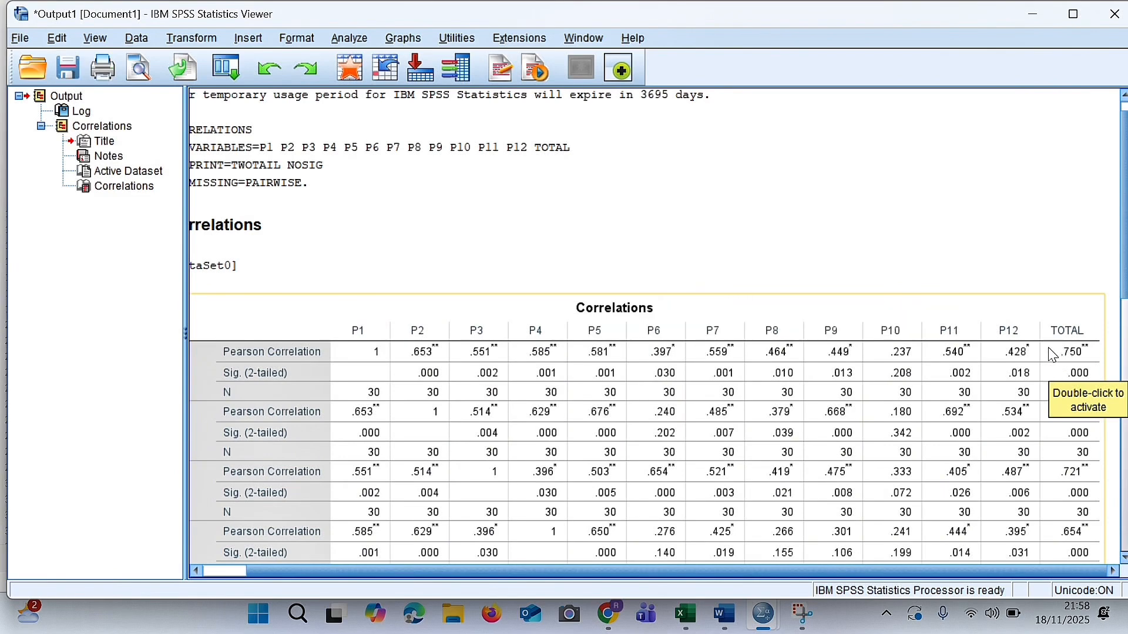
Consult the r table in the Word document NILAI R STATISTIK and compare the TOTAL column's Pearson correlations in the SPSS output with it.
key(alt+Tab)
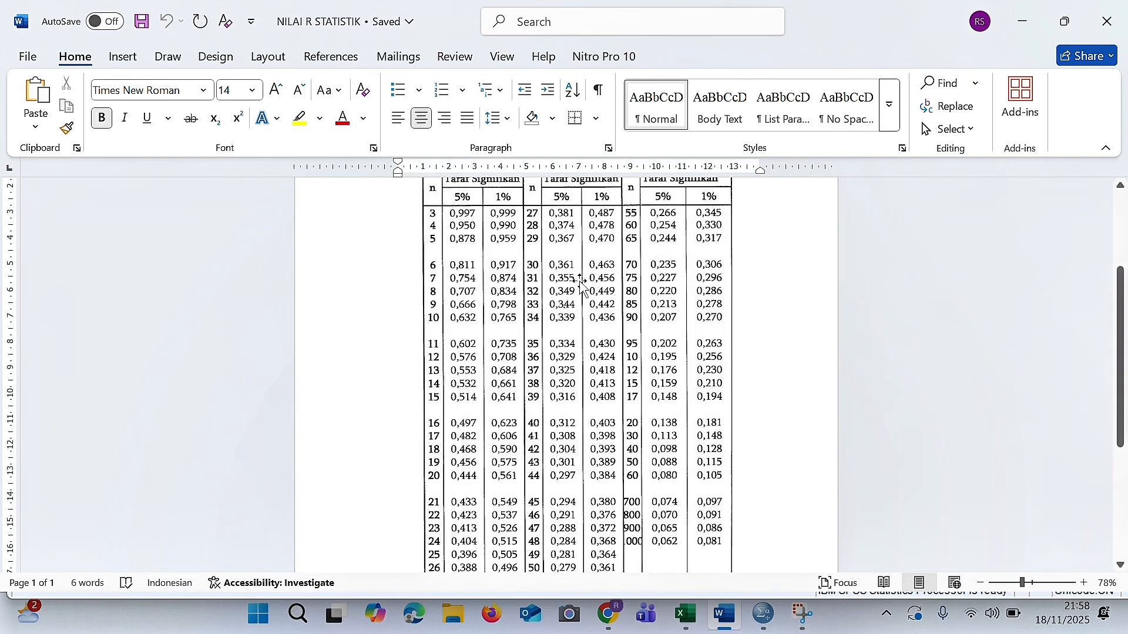
scroll(570, 265, up, 1)
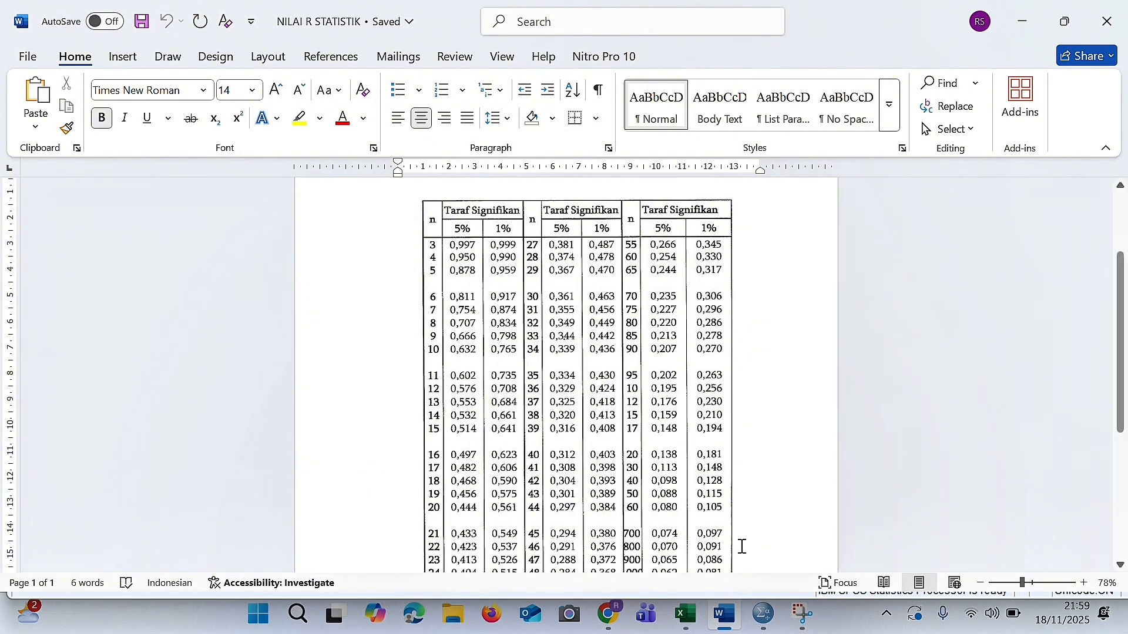
mouse_move(761, 614)
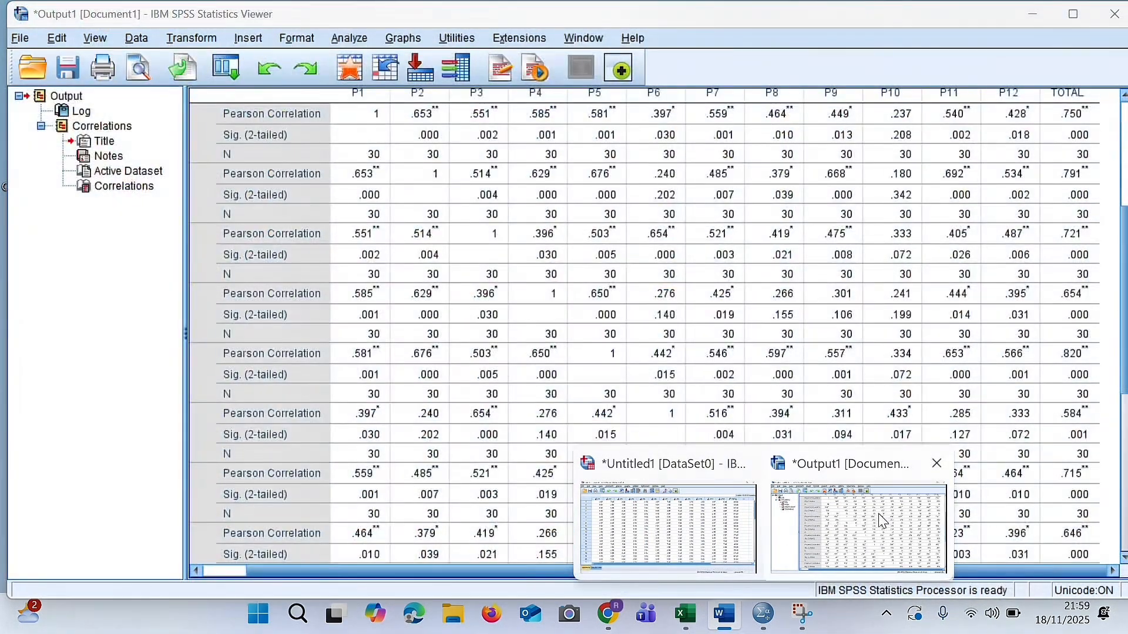
click(875, 517)
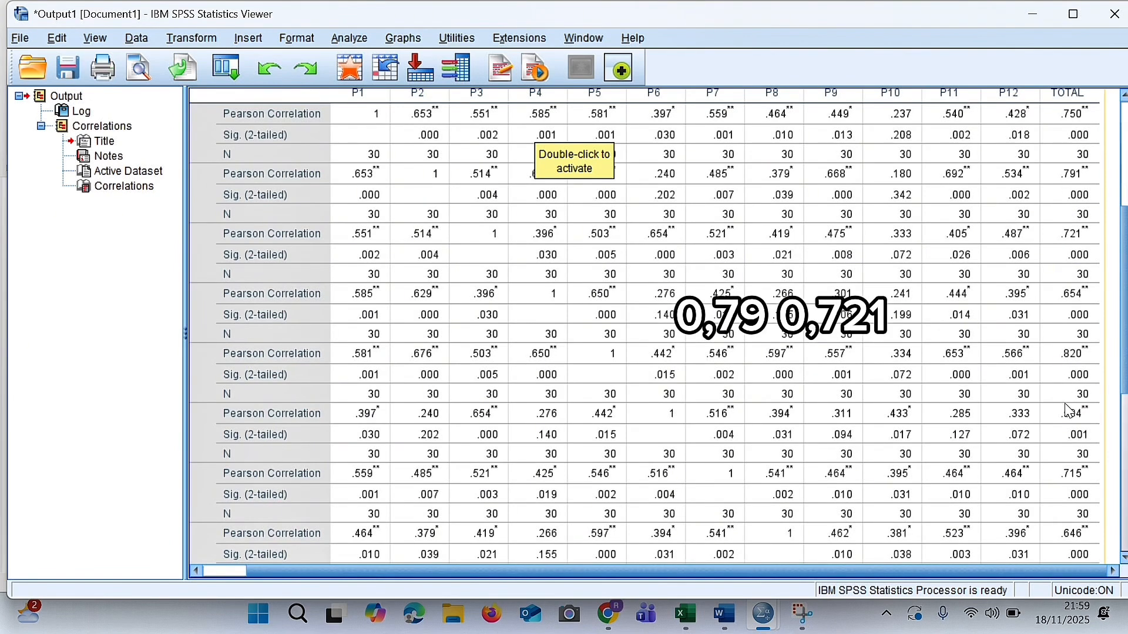
scroll(1066, 541, down, 8)
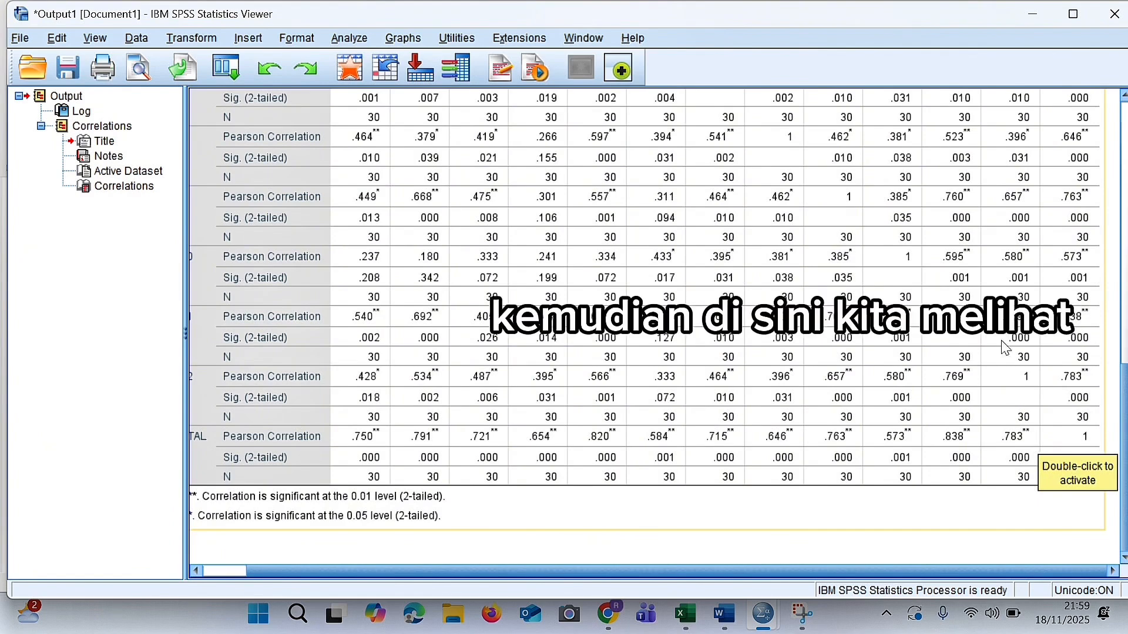
Check the Sig. (2-tailed) values of all twelve items in the TOTAL column against 0.05.
scroll(861, 342, up, 15)
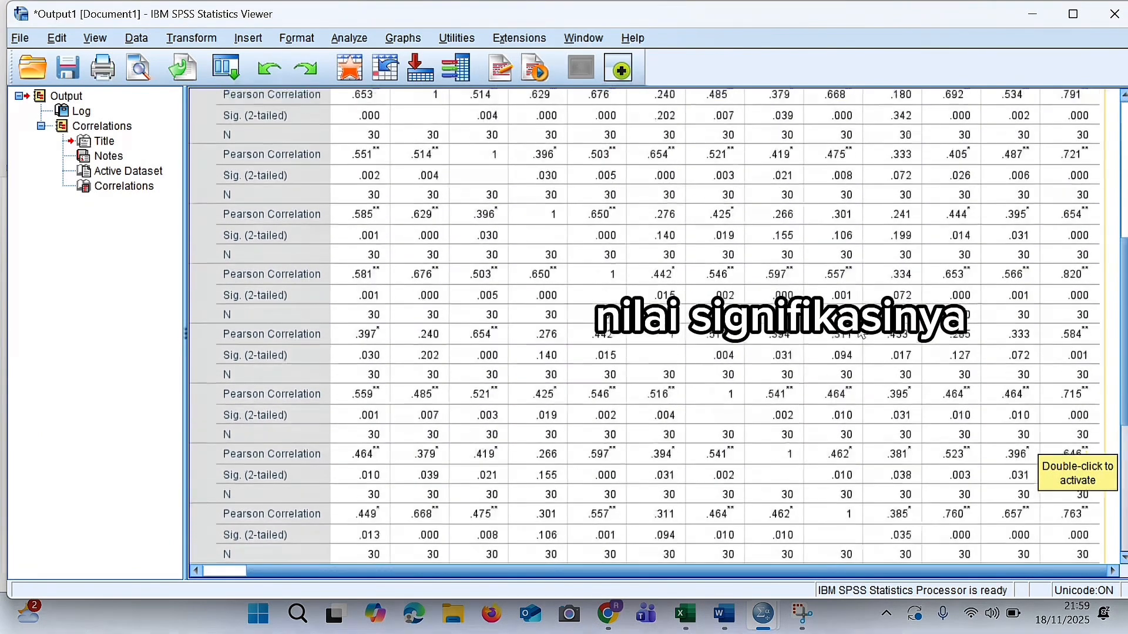
scroll(861, 342, up, 1)
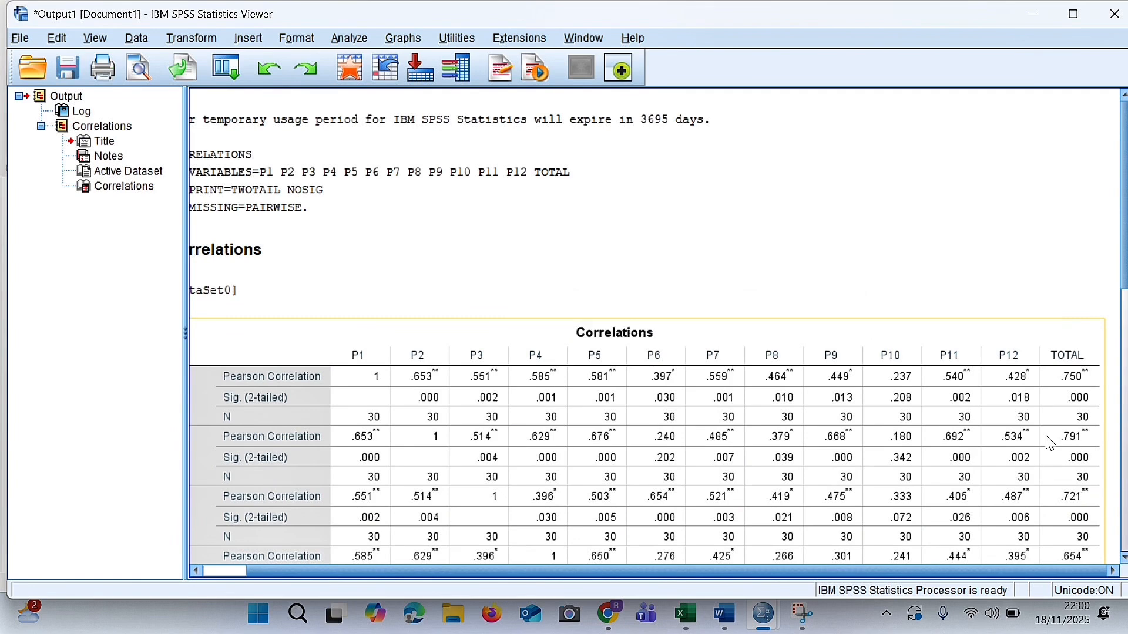
scroll(1054, 440, down, 5)
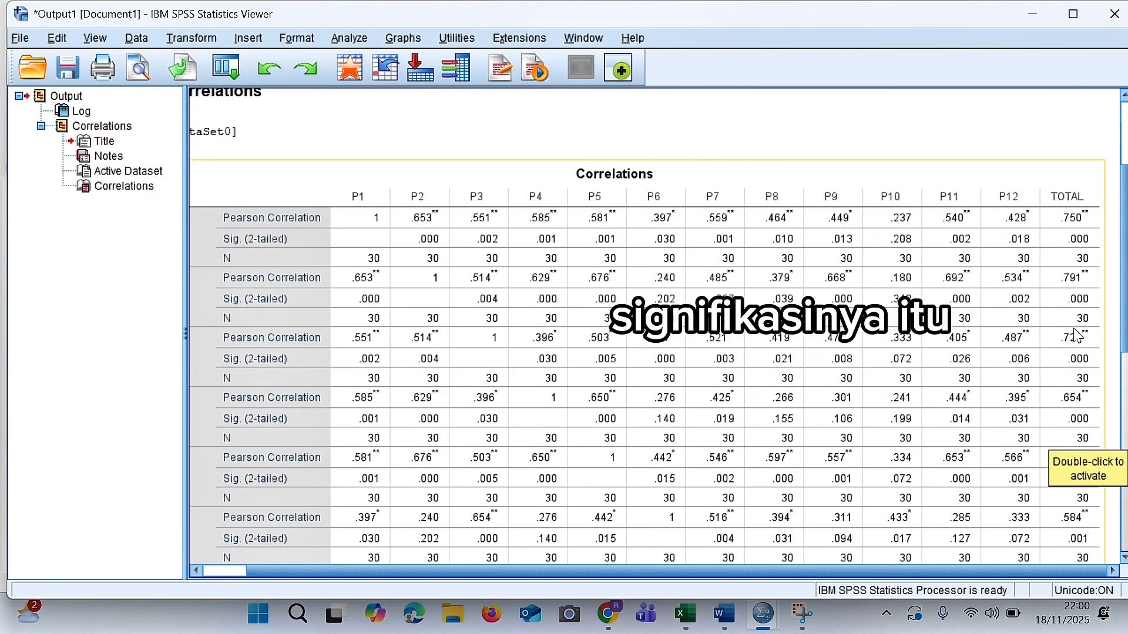
scroll(1077, 335, down, 3)
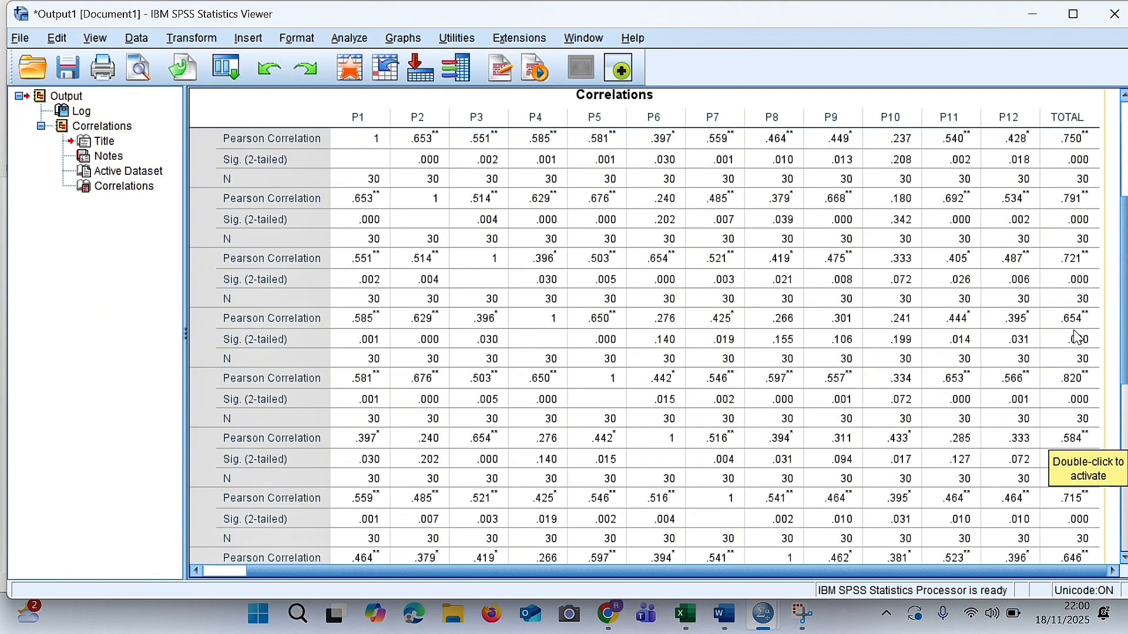
scroll(1080, 349, down, 9)
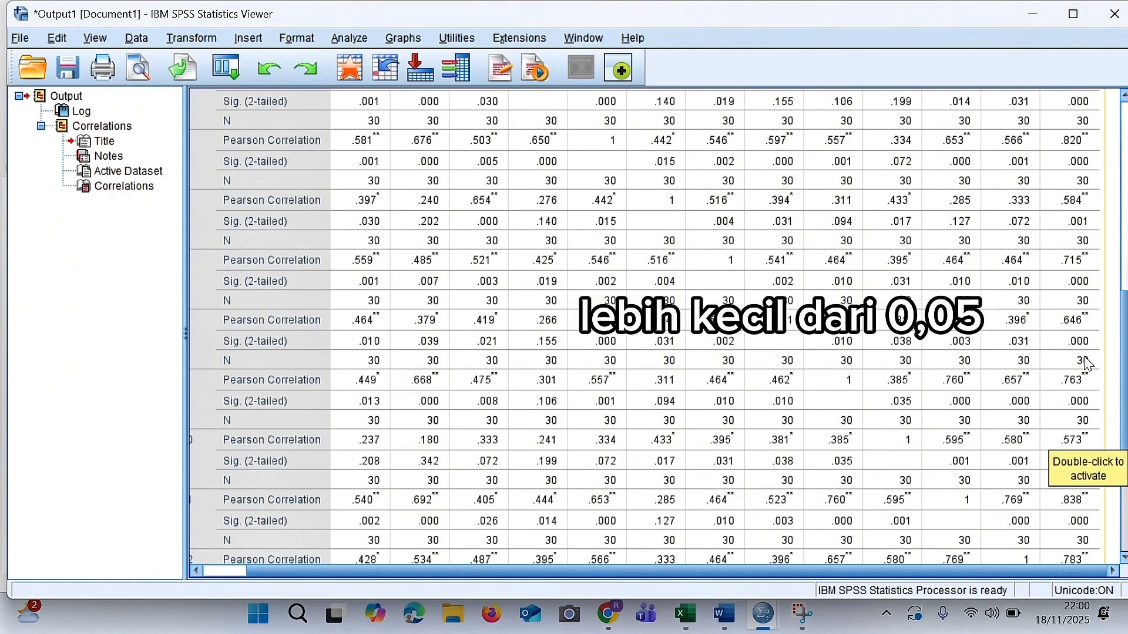
scroll(1087, 364, down, 3)
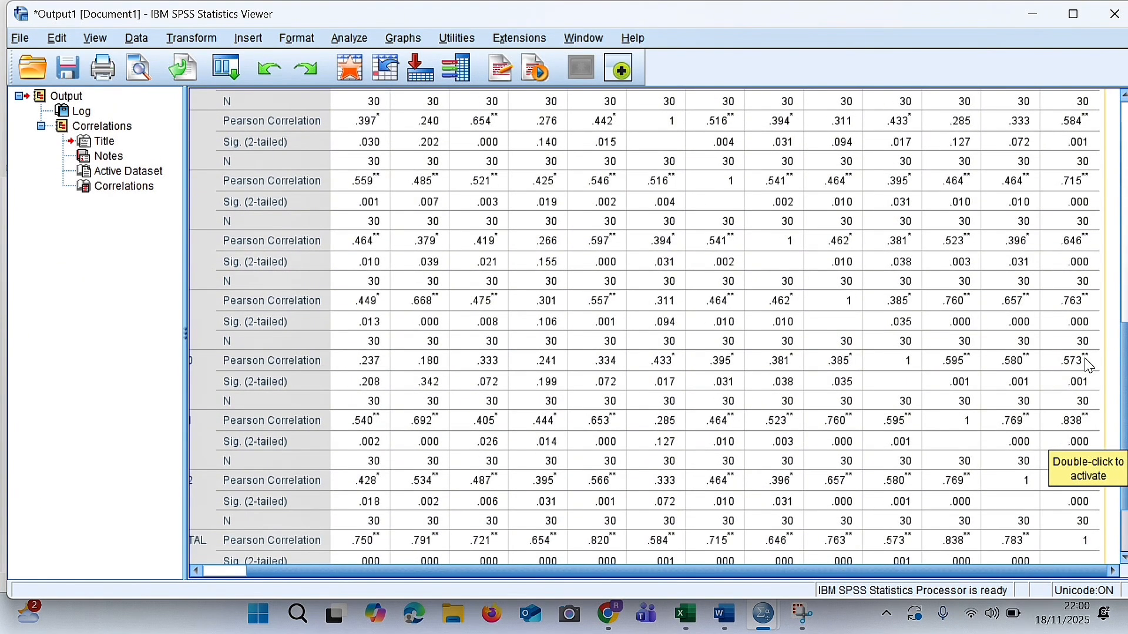
scroll(1088, 364, down, 3)
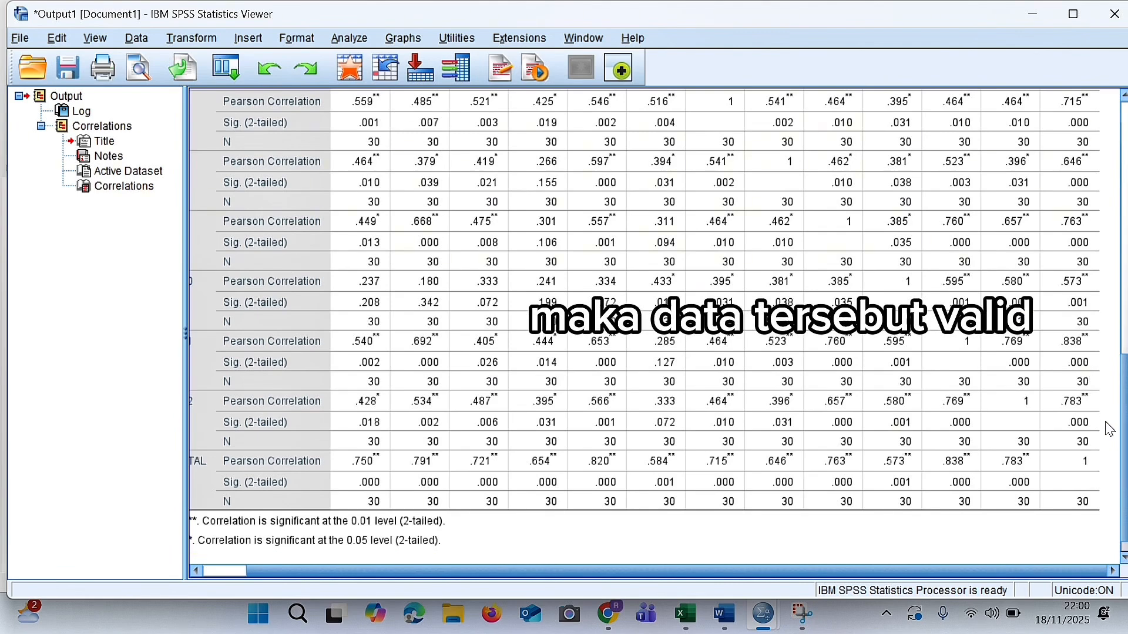
scroll(1107, 427, up, 3)
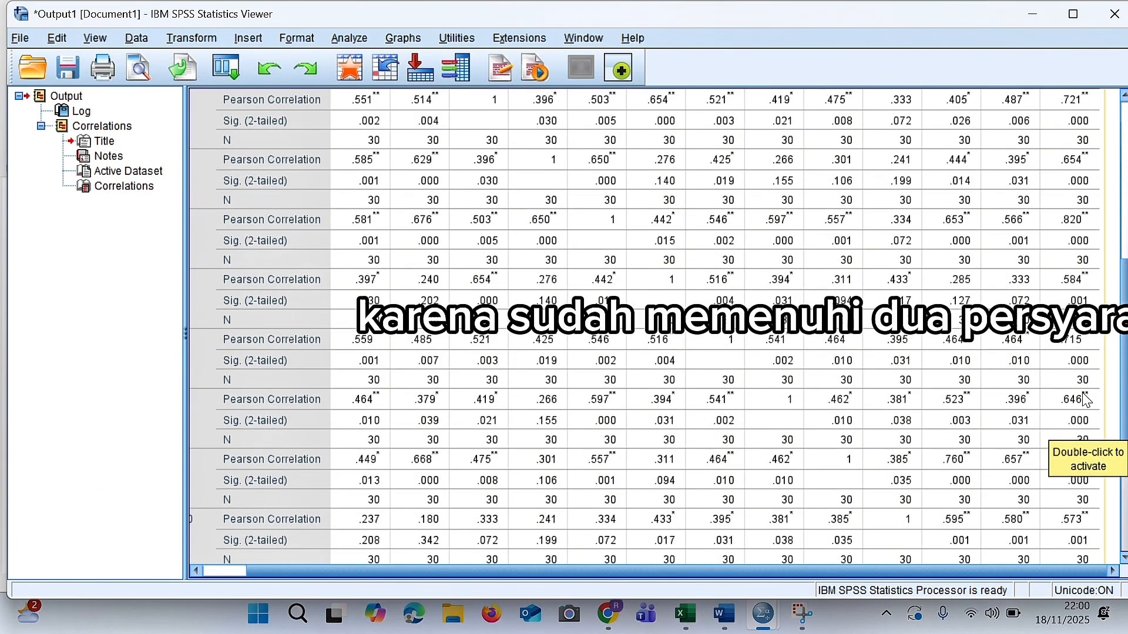
scroll(1085, 400, up, 2)
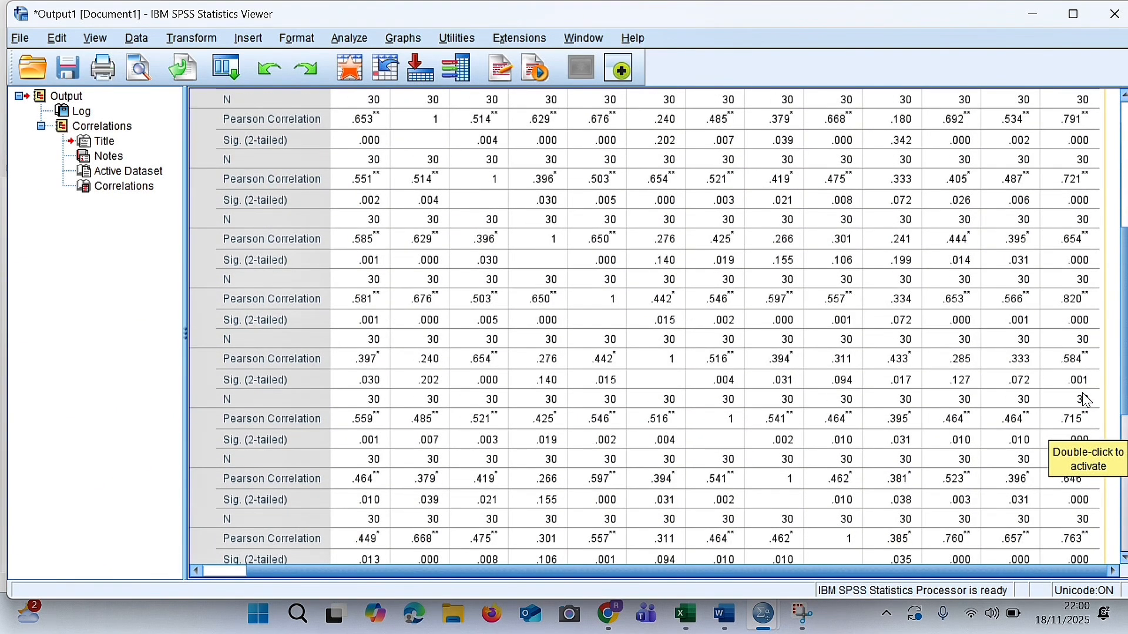
scroll(1085, 400, up, 2)
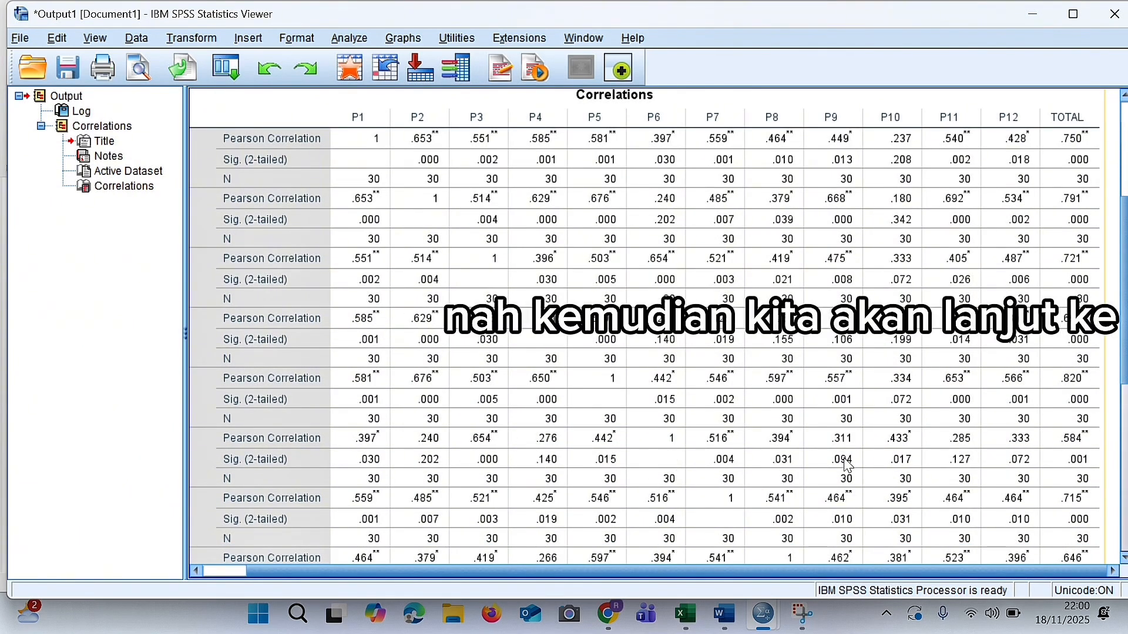
scroll(997, 437, down, 4)
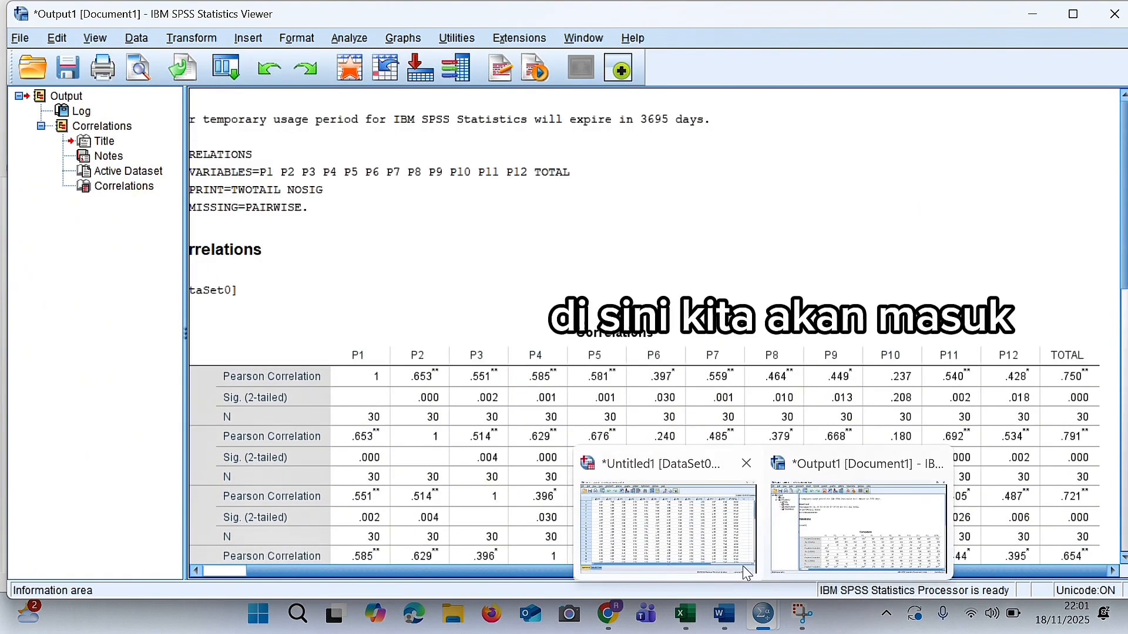
Return to the SPSS Data Editor and open a Reliability Analysis for the dataset.
click(742, 565)
click(614, 415)
scroll(614, 414, down, 4)
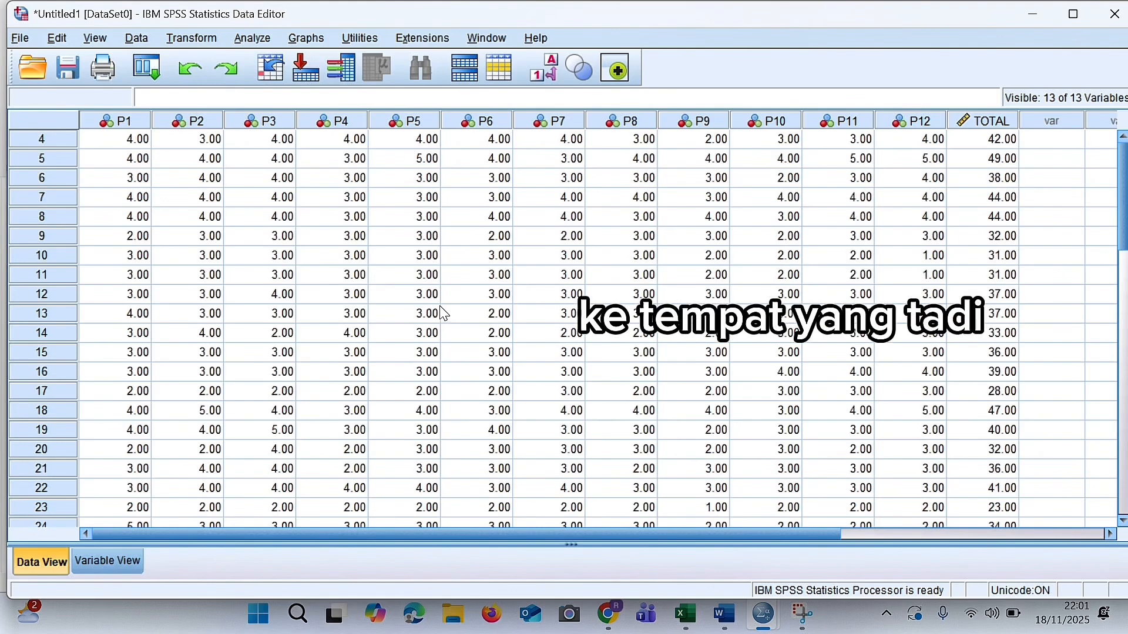
scroll(444, 315, up, 1)
scroll(443, 314, up, 3)
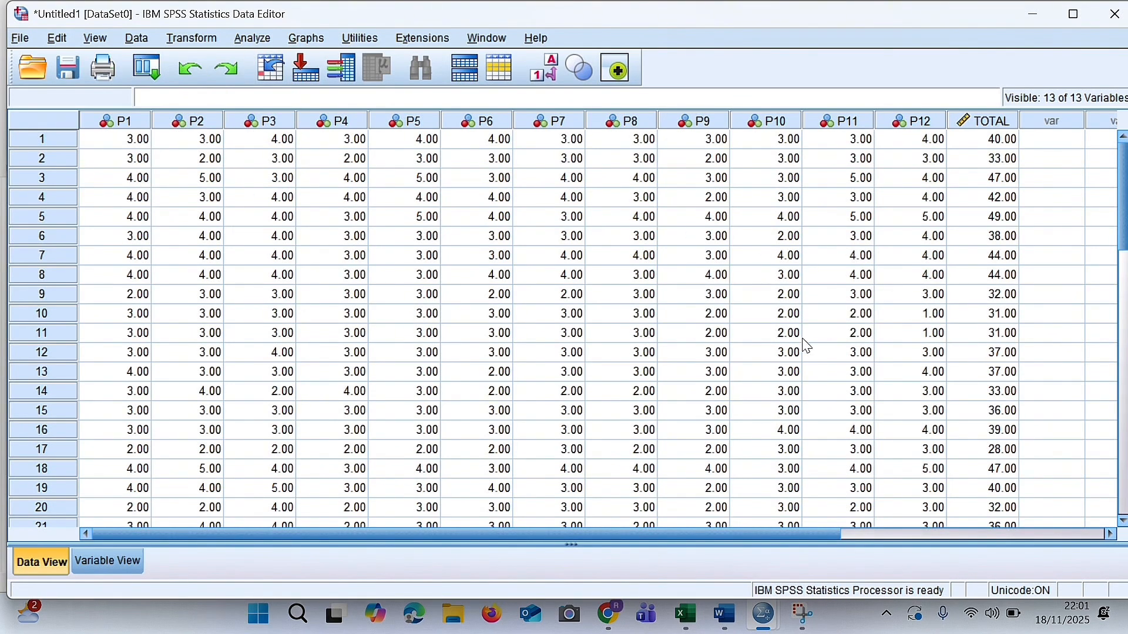
click(270, 39)
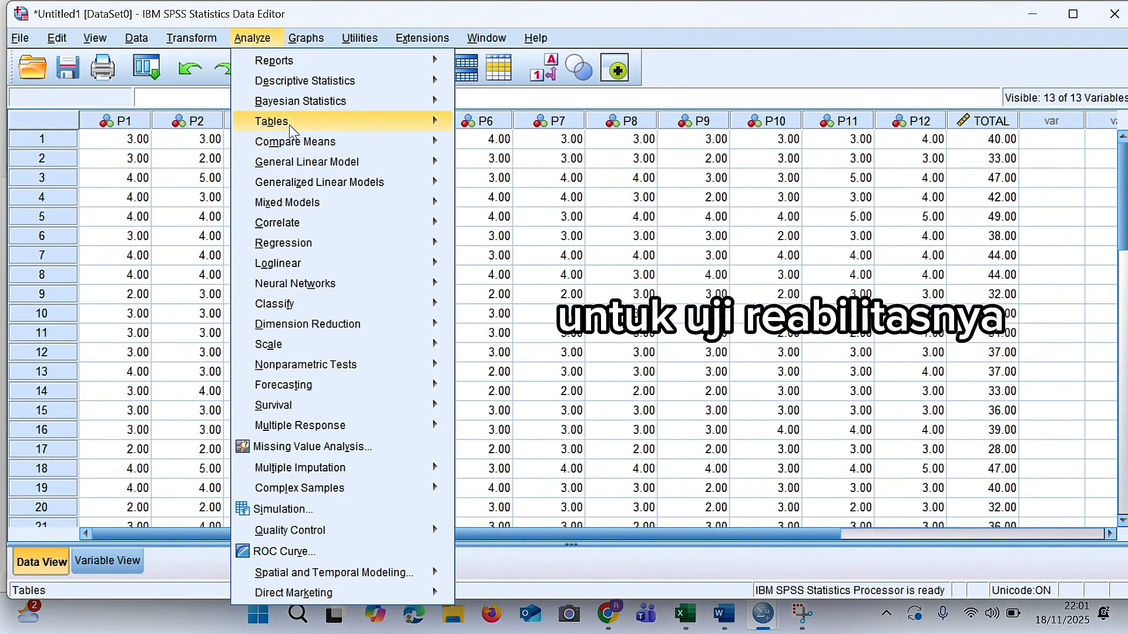
mouse_move(324, 346)
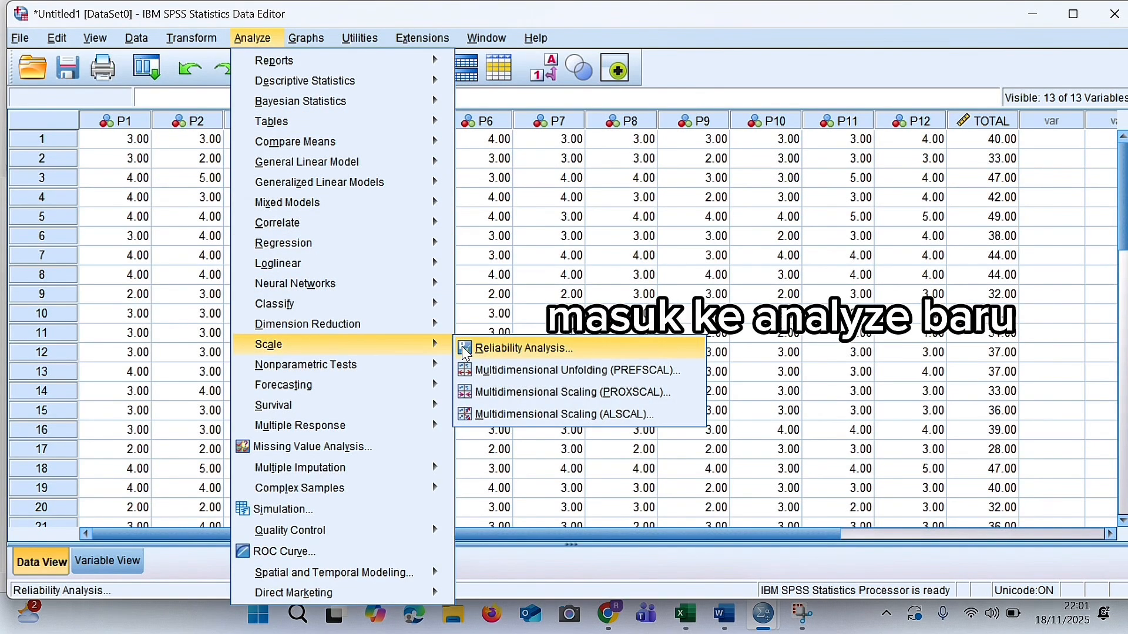
click(515, 350)
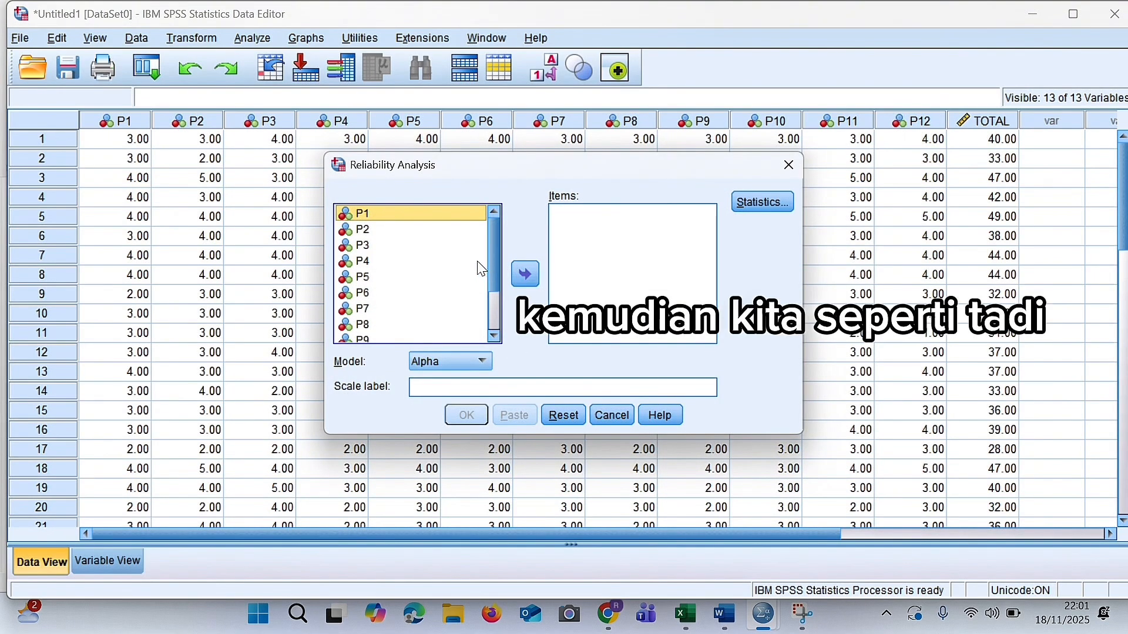
Set P1 to P12 as the reliability items, leaving TOTAL out.
key(ctrl+a)
click(516, 277)
scroll(587, 282, down, 2)
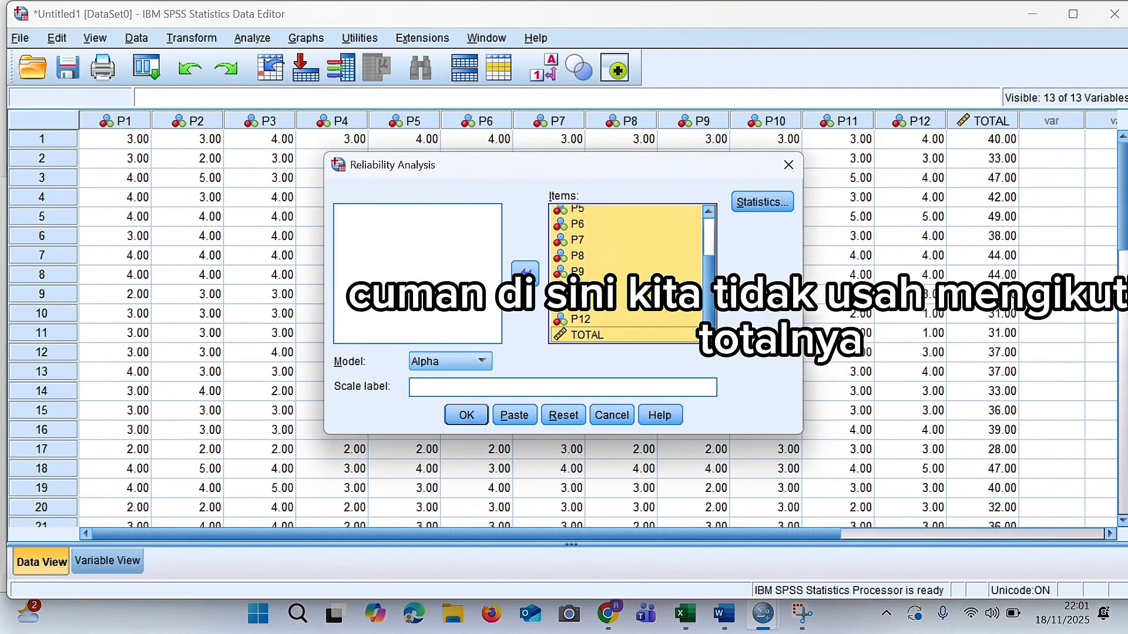
click(605, 337)
click(528, 274)
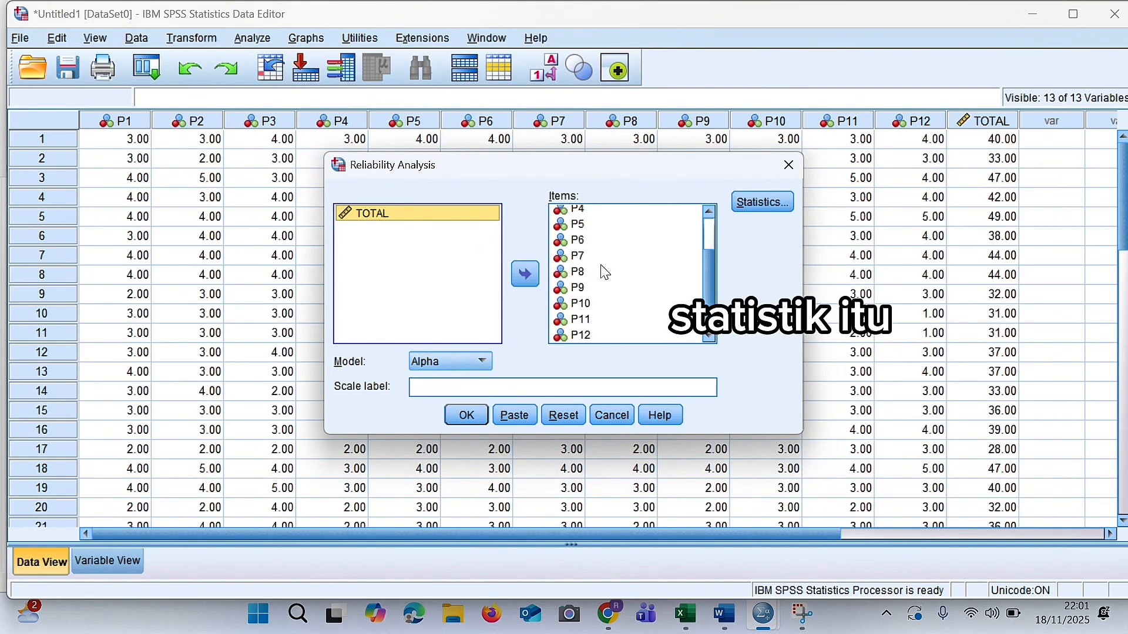
Run the reliability analysis with the Alpha model and Scale if item deleted descriptives, and select the Reliability Statistics table in the output.
click(765, 202)
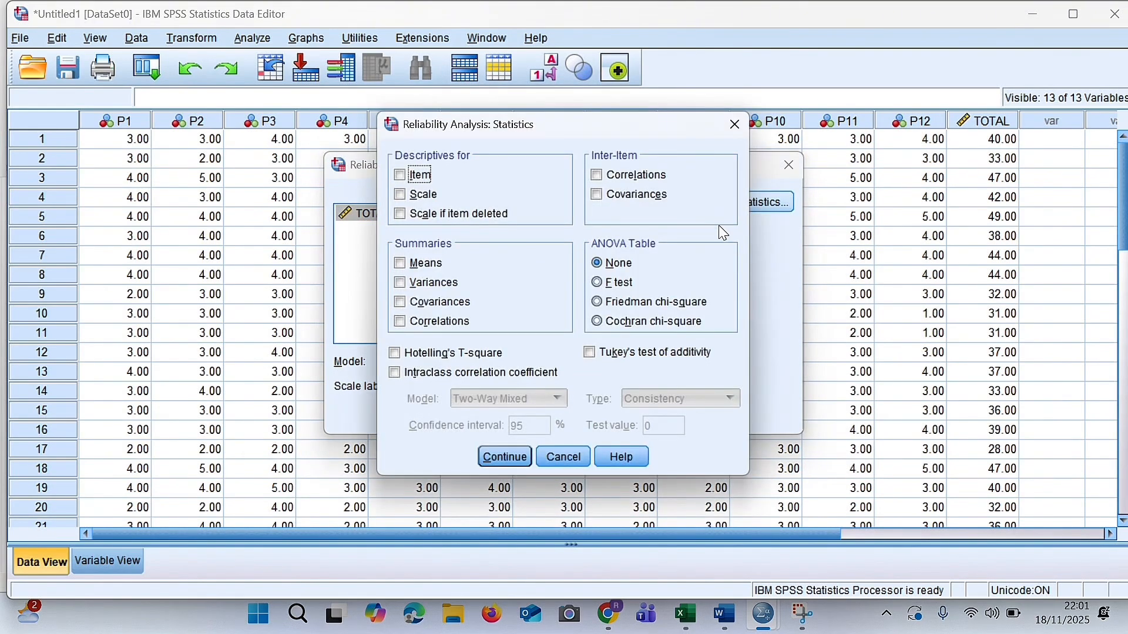
click(408, 215)
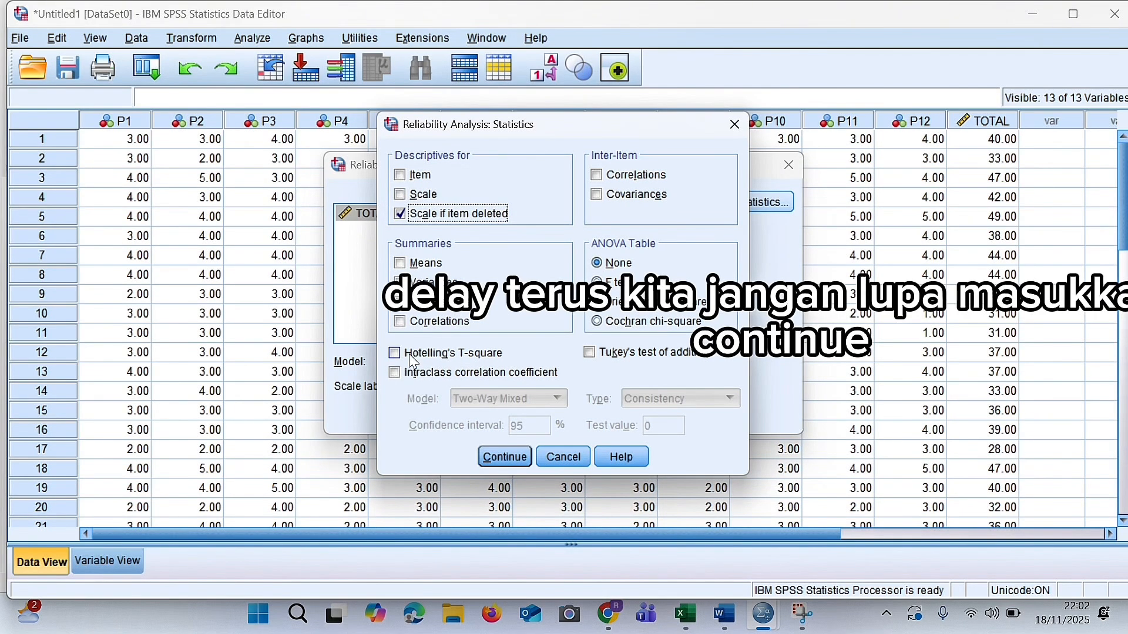
click(505, 458)
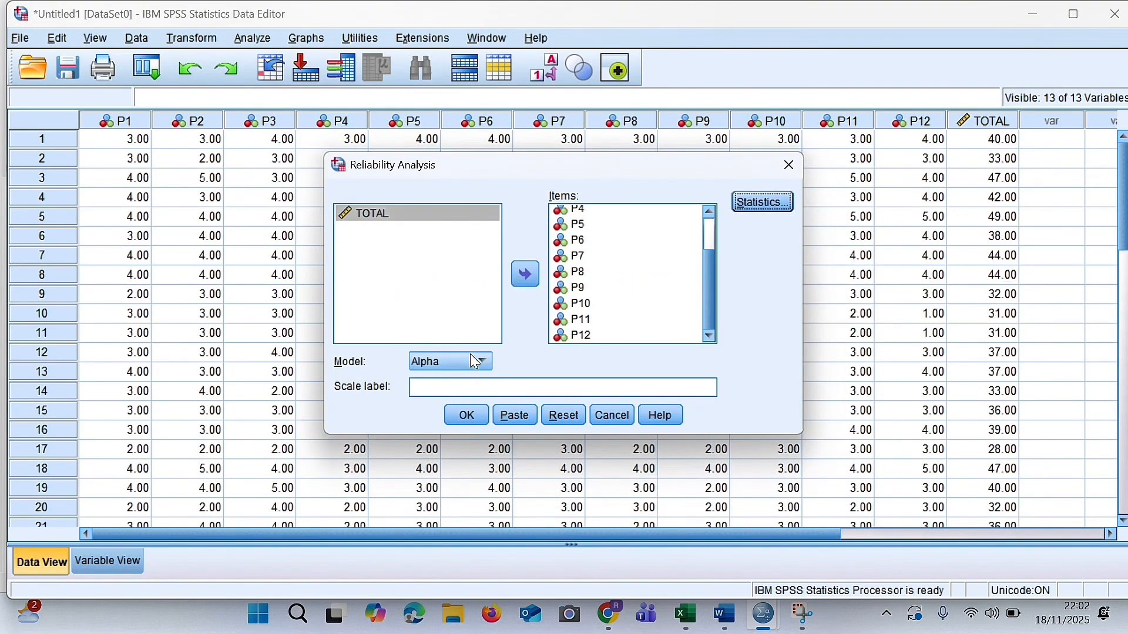
click(470, 419)
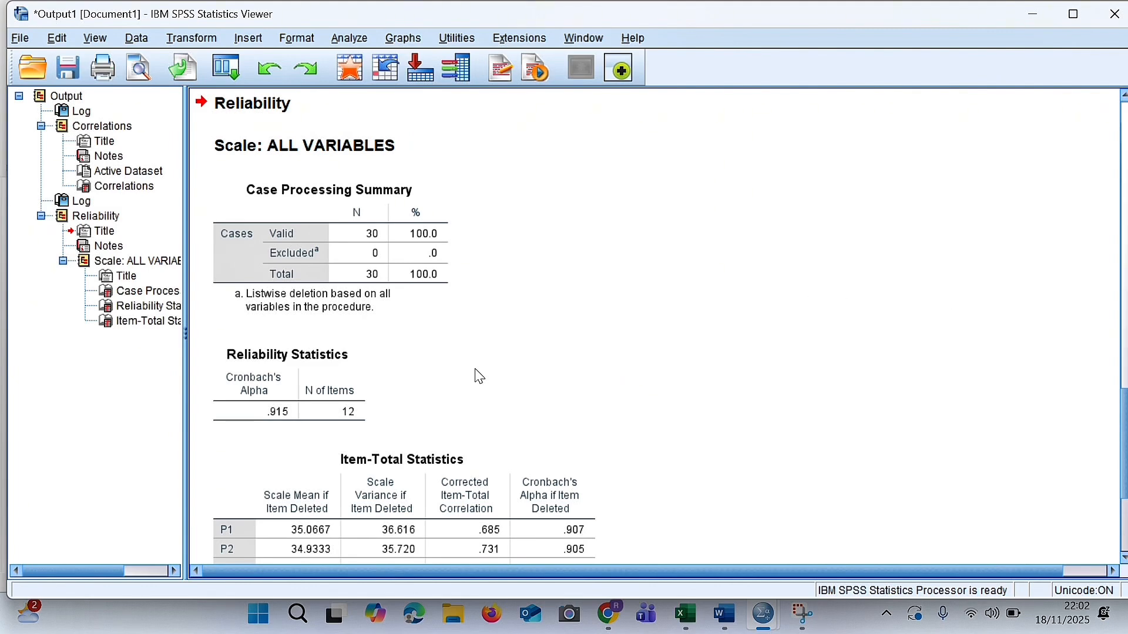
click(340, 377)
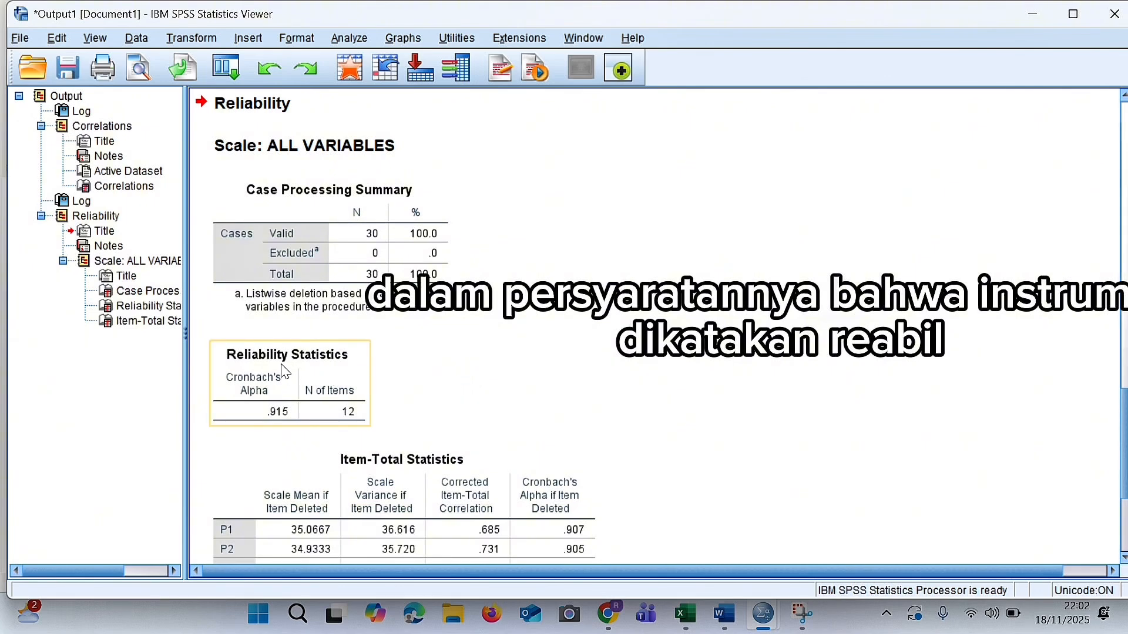